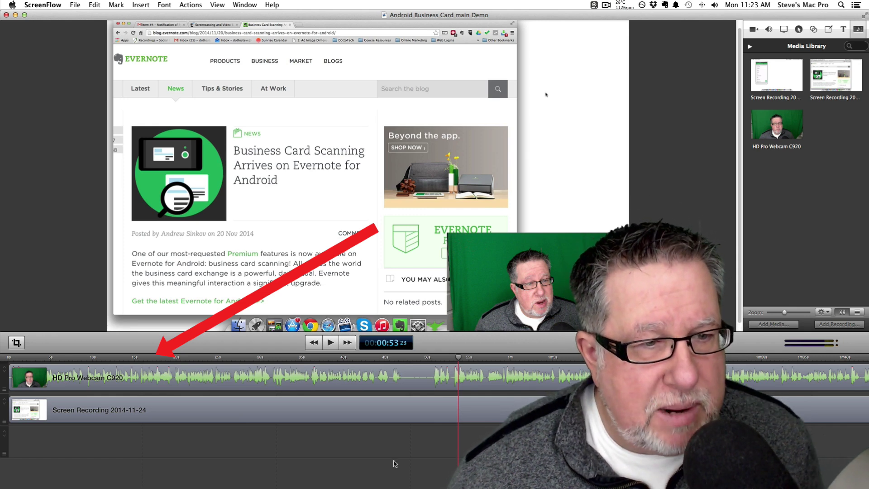
Select the webcam and screen recording clips and drag both down one track, leaving the top track empty.
{"action": "left_click", "coordinate": [204, 383]}
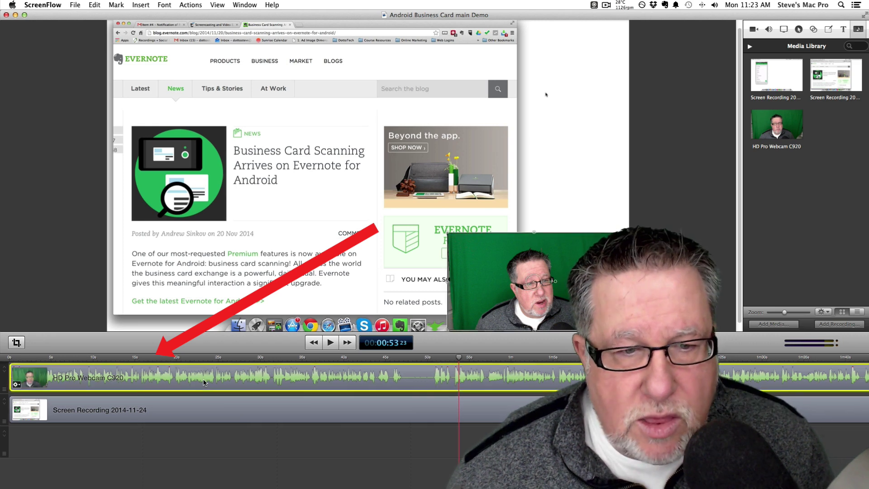
{"action": "left_click", "coordinate": [196, 411]}
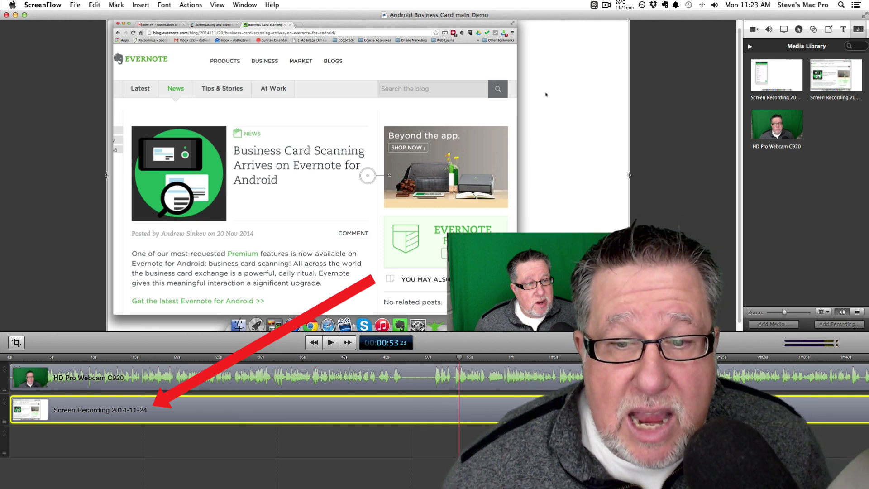
{"action": "left_click_drag", "start_coordinate": [679, 377], "coordinate": [680, 410]}
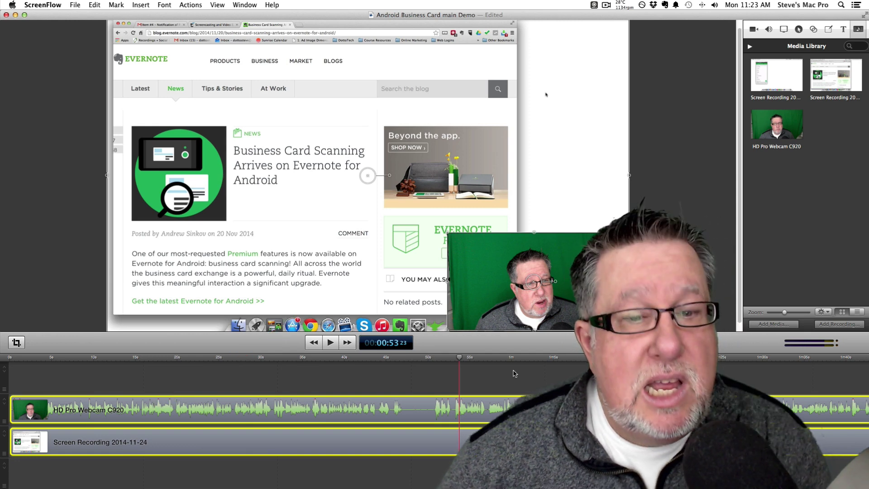
Move the webcam track below the screen recording and back above it, then park the playhead at 46 seconds.
{"action": "left_click", "coordinate": [401, 379]}
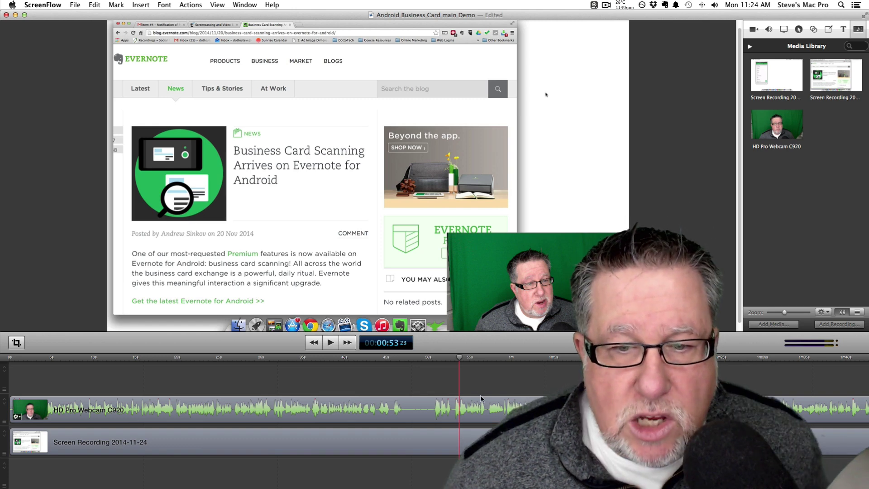
{"action": "left_click", "coordinate": [497, 278]}
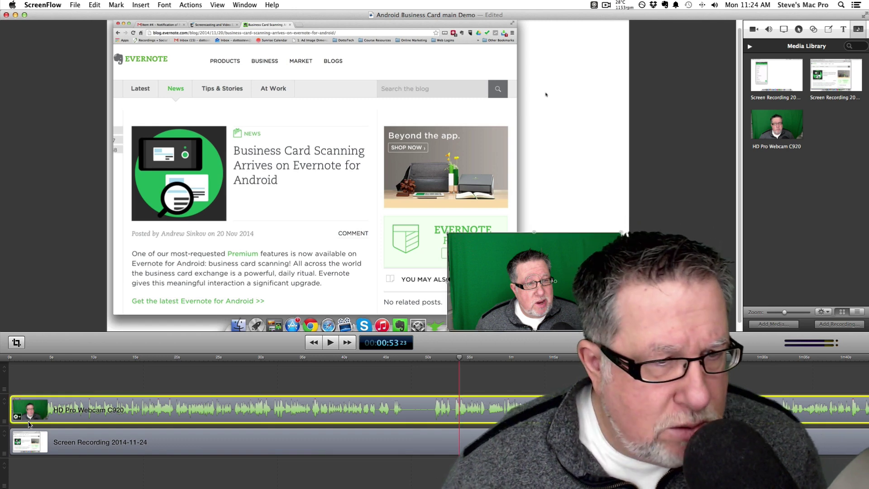
{"action": "left_click_drag", "start_coordinate": [2, 409], "coordinate": [2, 450]}
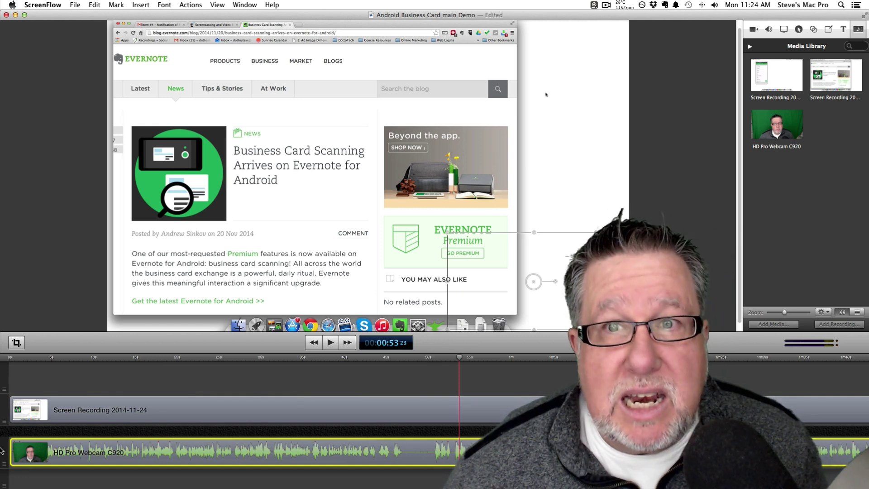
{"action": "left_click_drag", "start_coordinate": [2, 451], "coordinate": [4, 403]}
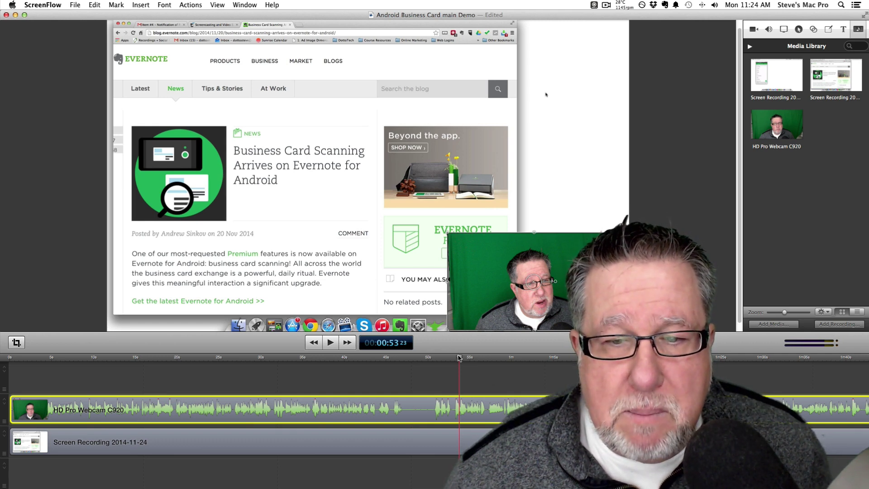
{"action": "left_click_drag", "start_coordinate": [459, 357], "coordinate": [397, 366]}
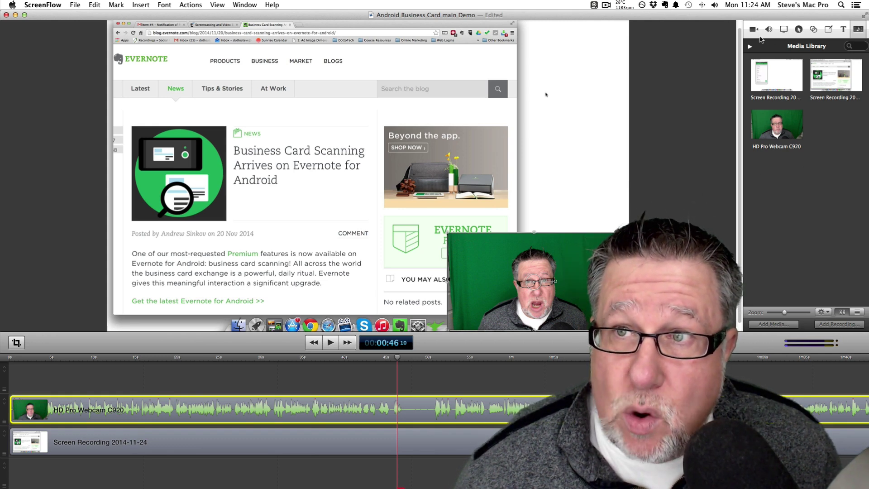
Crop the canvas height to 1080 for a 1920 × 1080 frame, and fit the webcam into the bottom-right corner.
{"action": "left_click", "coordinate": [754, 30]}
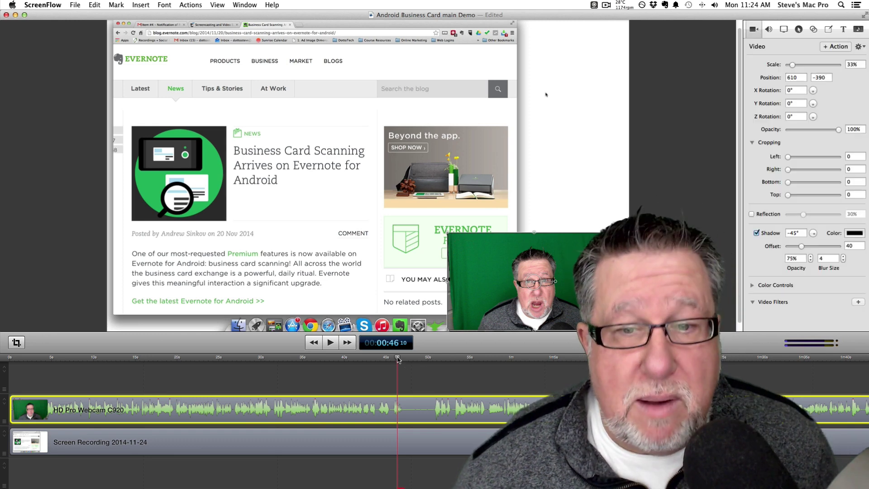
{"action": "mouse_move", "coordinate": [398, 359]}
{"action": "left_mouse_down"}
{"action": "mouse_move", "coordinate": [426, 360]}
{"action": "mouse_move", "coordinate": [396, 361]}
{"action": "left_mouse_up"}
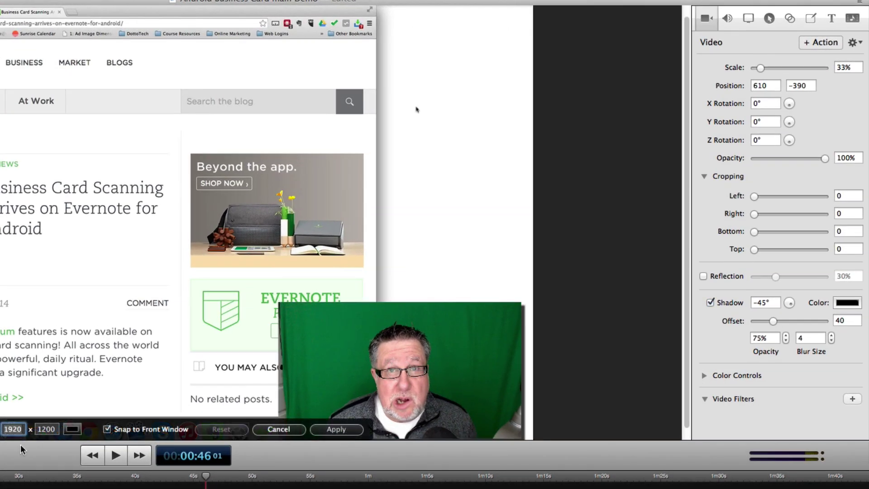
{"action": "left_click", "coordinate": [47, 428]}
{"action": "double_click", "coordinate": [47, 429]}
{"action": "type", "text": "18"}
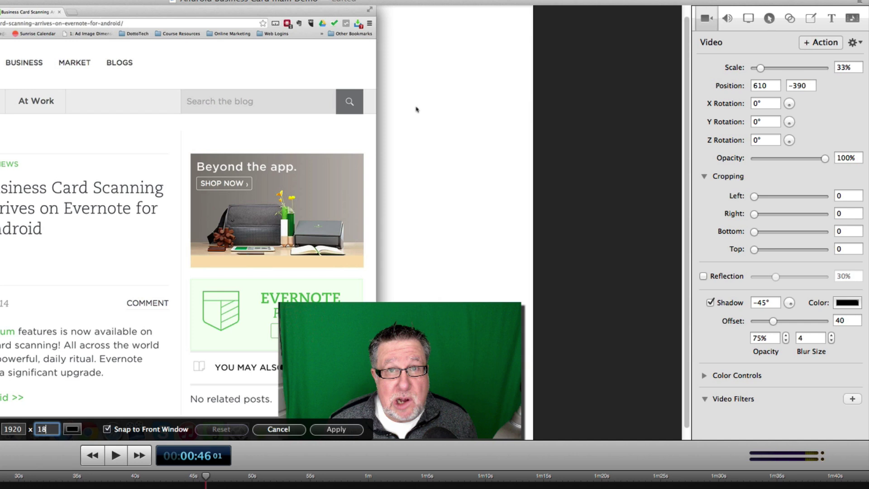
{"action": "type", "text": "08"}
{"action": "key", "text": "BackSpace"}
{"action": "key", "text": "BackSpace"}
{"action": "key", "text": "BackSpace"}
{"action": "type", "text": "080"}
{"action": "left_click", "coordinate": [327, 429]}
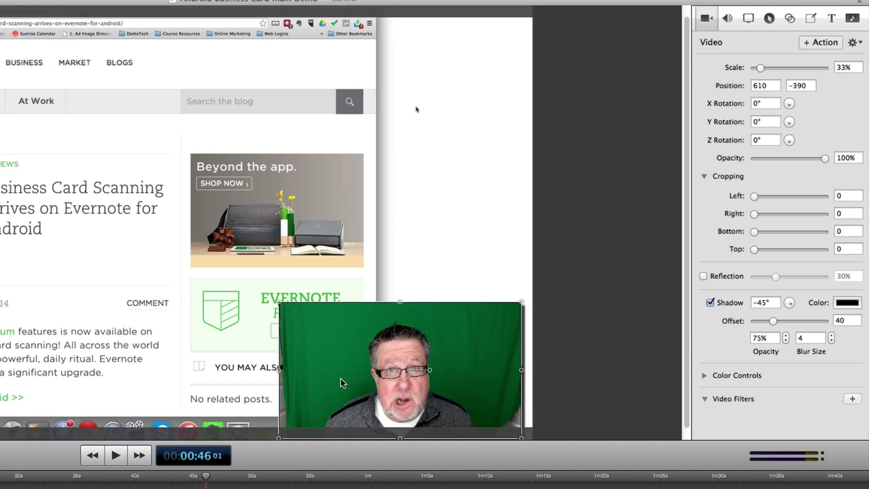
{"action": "left_click_drag", "start_coordinate": [341, 378], "coordinate": [344, 364]}
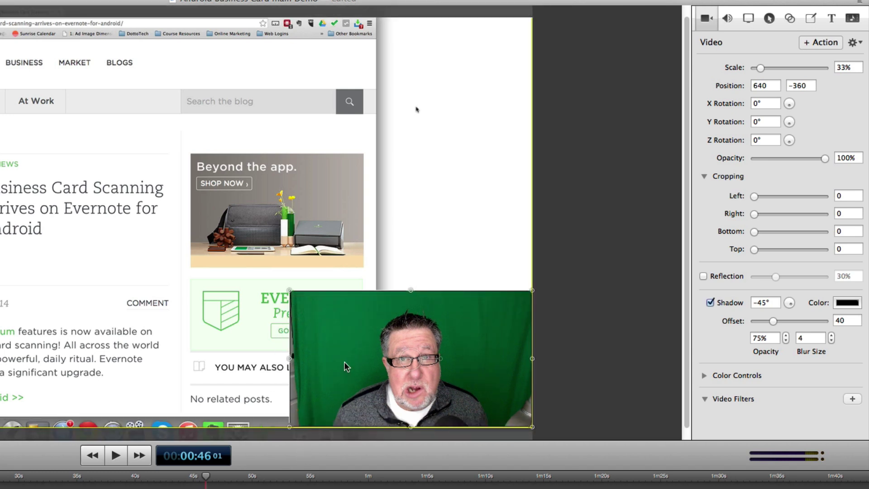
{"action": "left_click", "coordinate": [68, 259]}
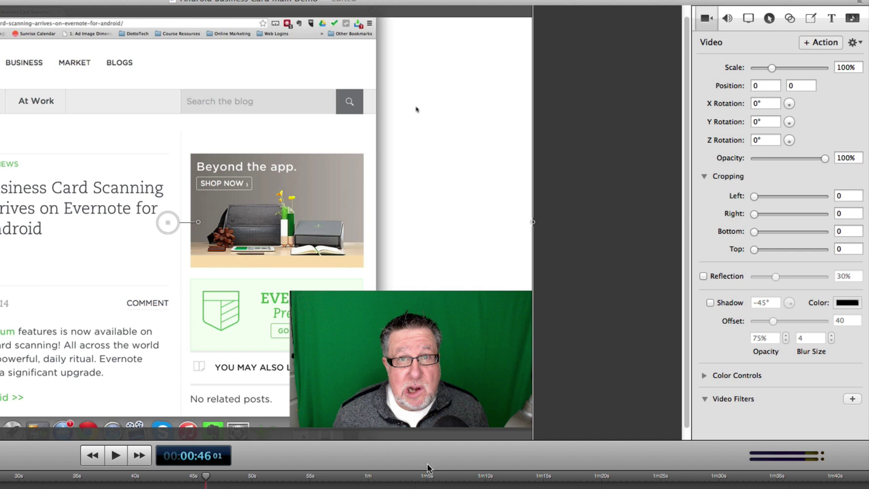
Set the webcam inset's scale to 60%.
{"action": "left_click", "coordinate": [473, 335]}
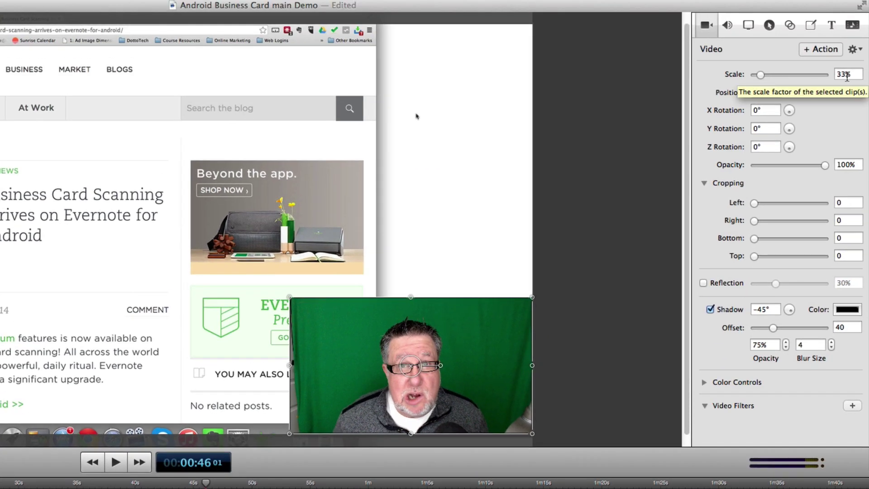
{"action": "left_click", "coordinate": [854, 76]}
{"action": "double_click", "coordinate": [854, 76]}
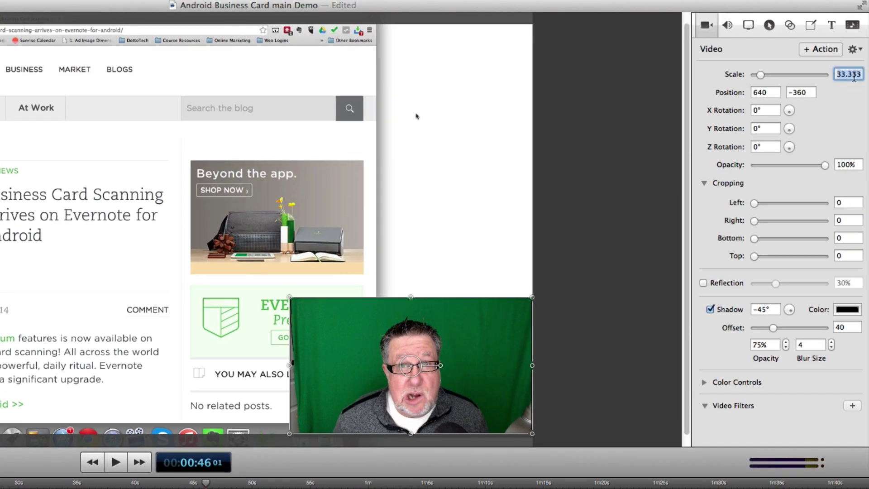
{"action": "type", "text": "60"}
{"action": "key", "text": "Return"}
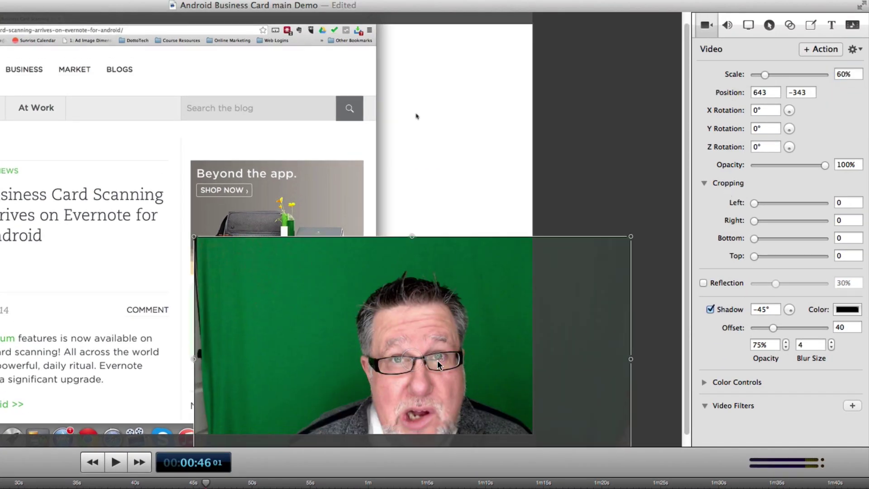
Move the webcam against the canvas's left side at 150, 0 and turn off its drop shadow.
{"action": "left_click_drag", "start_coordinate": [439, 354], "coordinate": [425, 330]}
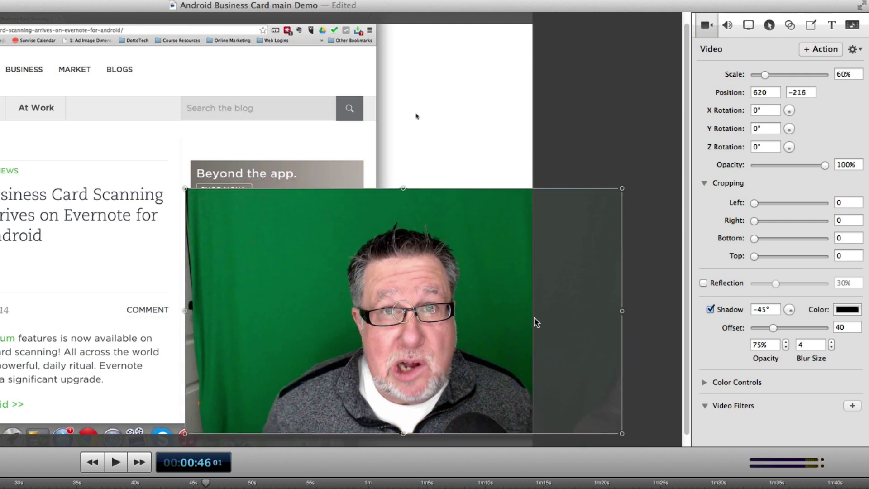
{"action": "left_click_drag", "start_coordinate": [549, 278], "coordinate": [383, 189]}
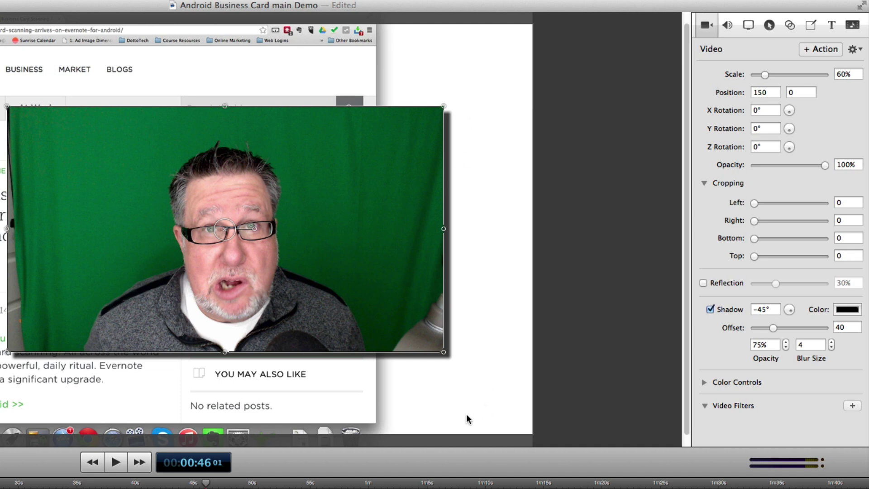
{"action": "left_click", "coordinate": [710, 310]}
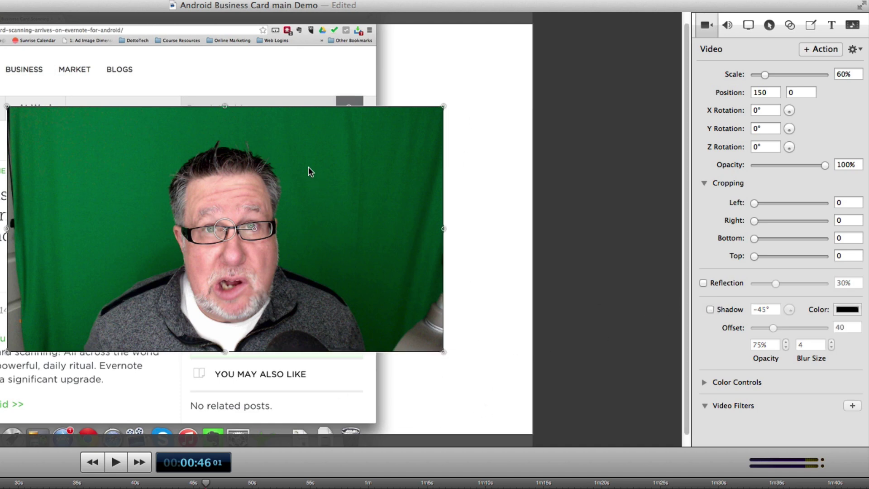
Move the webcam to 610, -216, crop 200 pixels from its left edge, and open the Video Filters list.
{"action": "left_click_drag", "start_coordinate": [309, 167], "coordinate": [460, 249]}
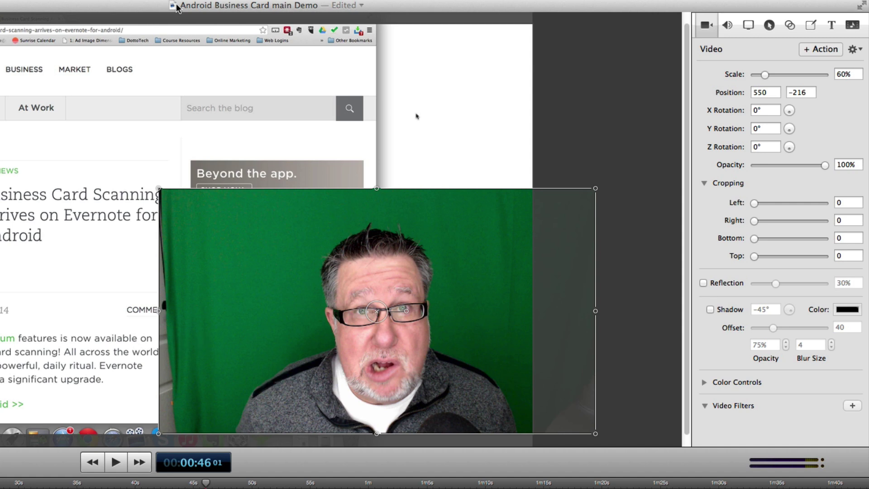
{"action": "left_click", "coordinate": [706, 183]}
{"action": "left_click", "coordinate": [705, 183]}
{"action": "left_click_drag", "start_coordinate": [754, 204], "coordinate": [830, 204]}
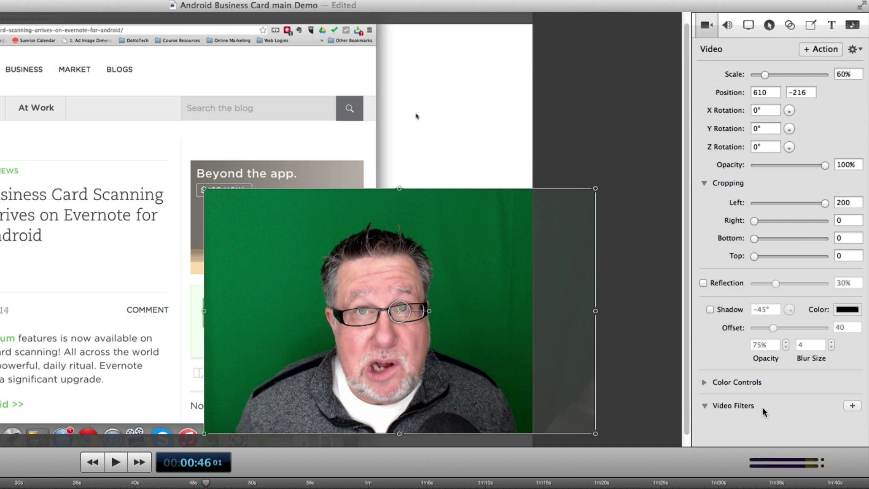
{"action": "left_click", "coordinate": [853, 407]}
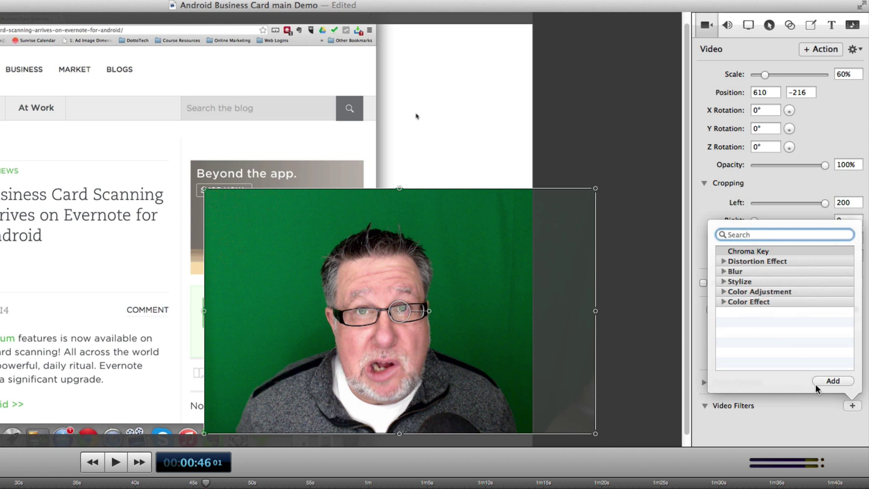
Add a Chroma Key filter to the webcam and refine it by sampling the leftover grey background patch.
{"action": "left_click", "coordinate": [829, 380]}
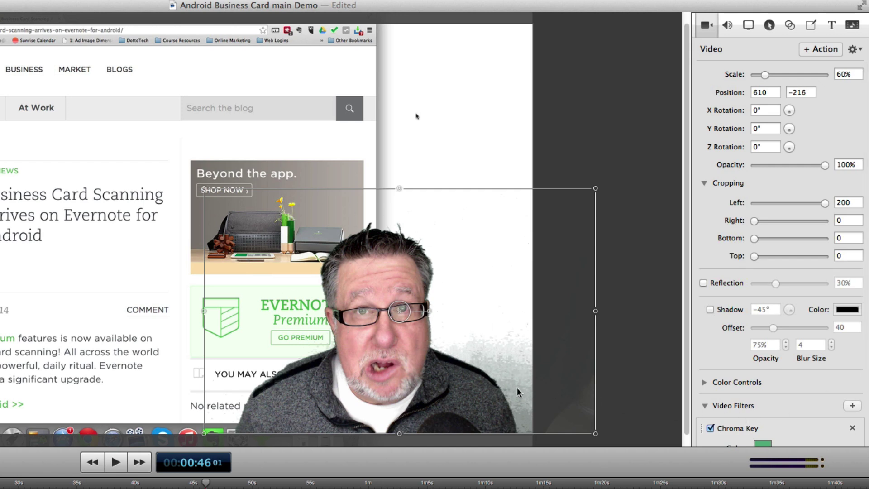
{"action": "scroll", "coordinate": [784, 390], "scroll_direction": "down", "scroll_amount": 5}
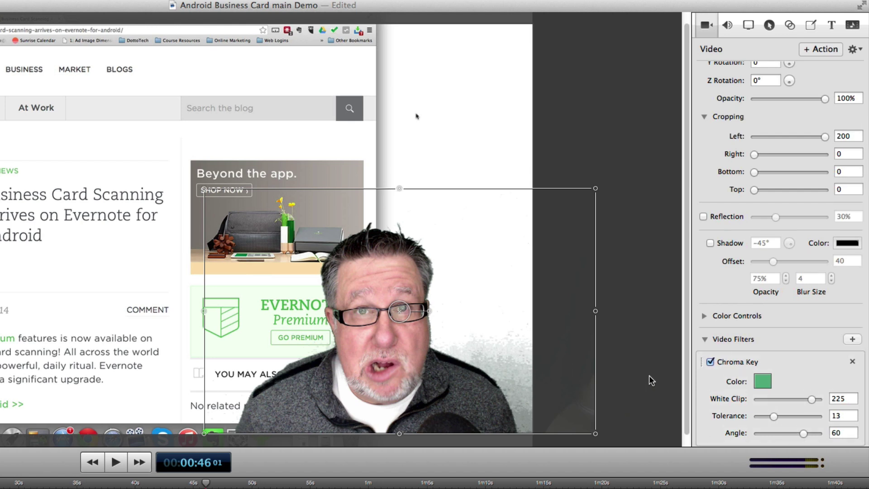
{"action": "left_click", "coordinate": [763, 381]}
{"action": "left_click", "coordinate": [495, 359]}
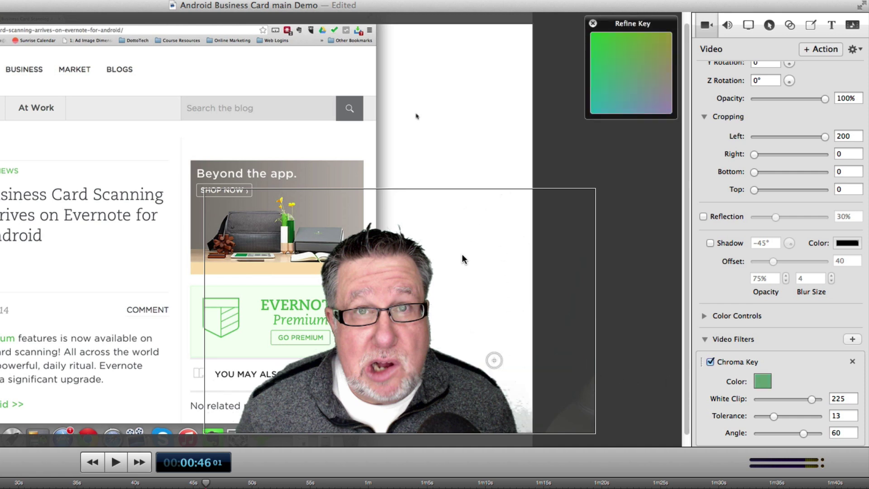
Toggle the chroma key off and on to compare, then play the project from 36 seconds.
{"action": "left_click", "coordinate": [711, 362]}
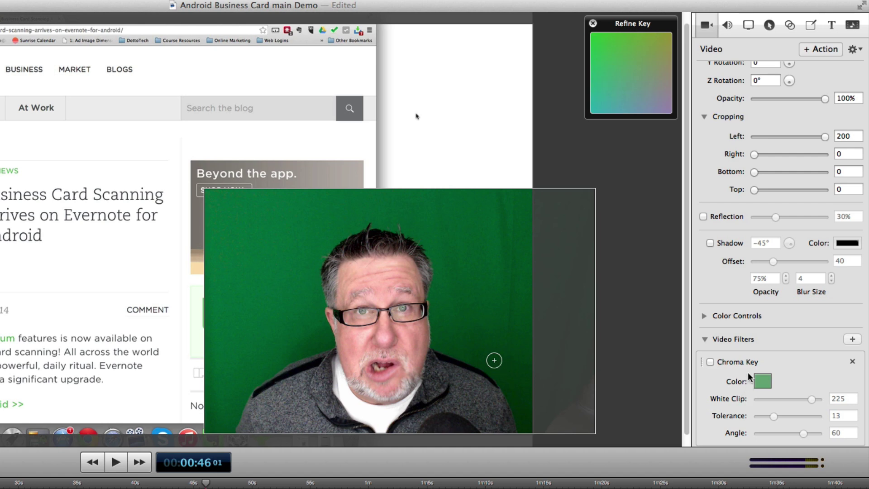
{"action": "left_click", "coordinate": [710, 363]}
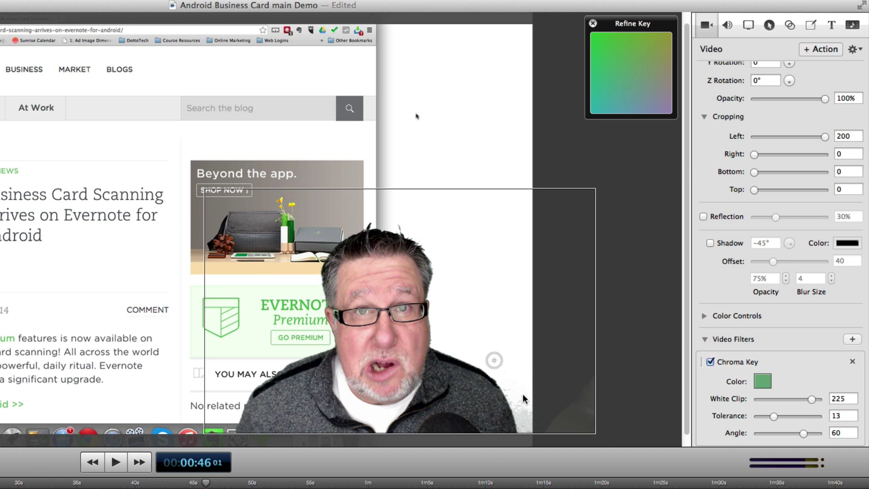
{"action": "left_click", "coordinate": [654, 395]}
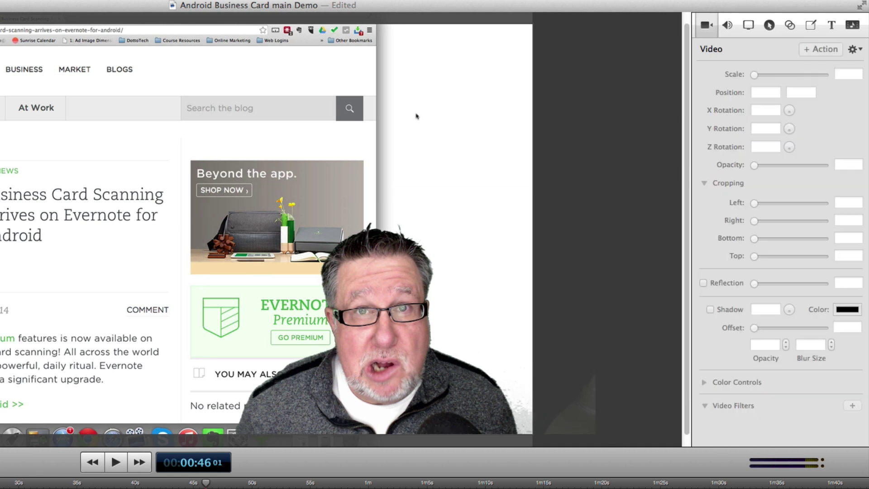
{"action": "left_click", "coordinate": [95, 483]}
{"action": "key", "text": "space"}
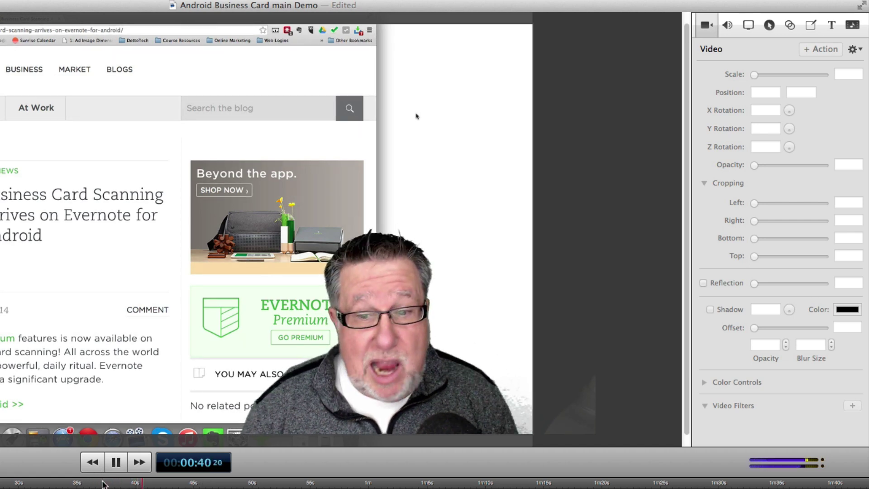
Stop playback, look through the Audio, Screen Recording, Callout and Annotations inspectors, then show the Media Library.
{"action": "key", "text": "space"}
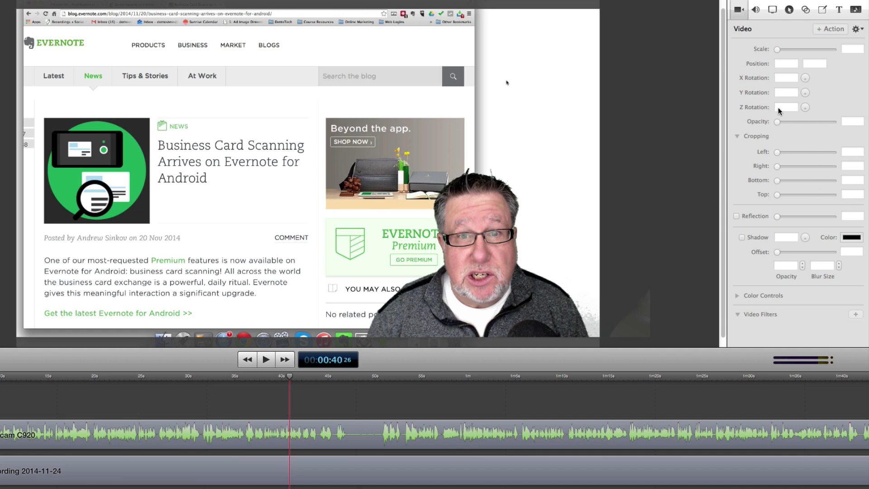
{"action": "left_click", "coordinate": [757, 9]}
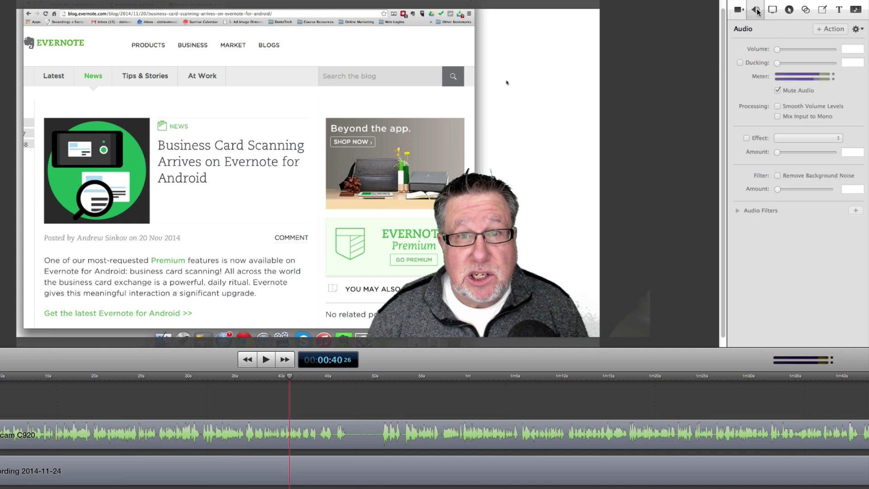
{"action": "left_click", "coordinate": [773, 9]}
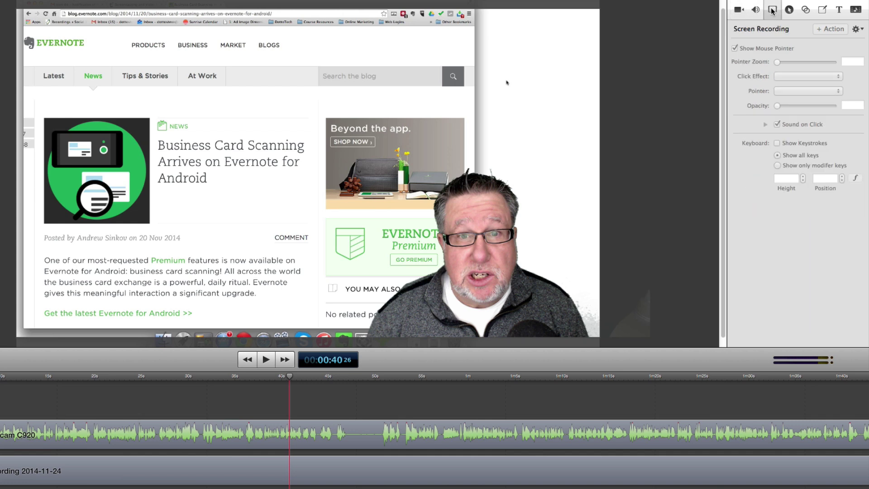
{"action": "left_click", "coordinate": [790, 9]}
{"action": "left_click", "coordinate": [810, 11]}
{"action": "left_click", "coordinate": [822, 10]}
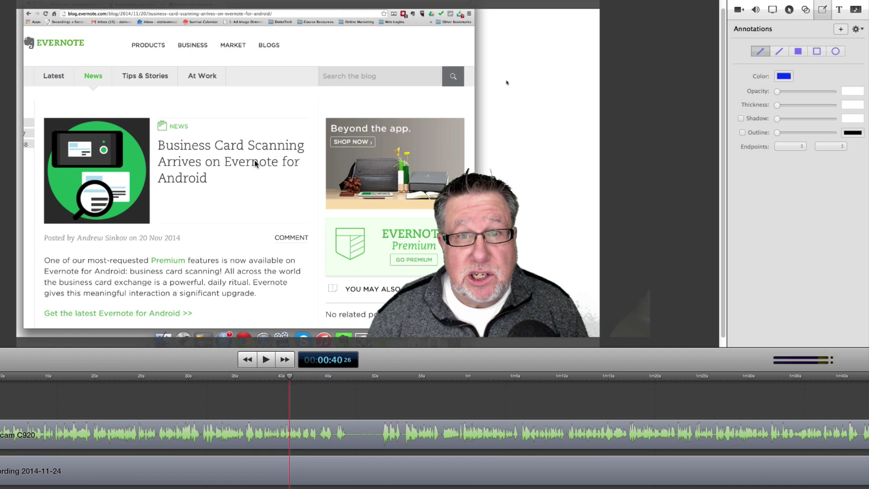
{"action": "left_click", "coordinate": [856, 9]}
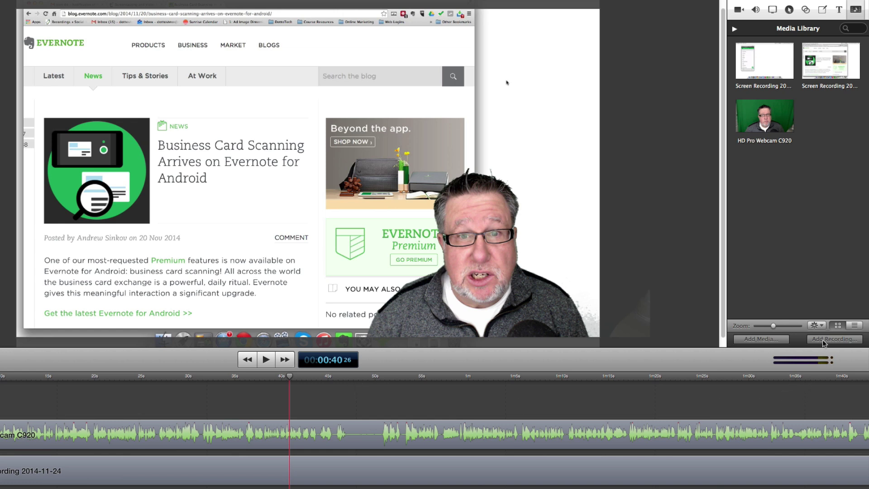
Import all six files from Video Source Files > Video package, Closing Animated Logo.mp4 through the sixth, via Add Media.
{"action": "left_click", "coordinate": [758, 339]}
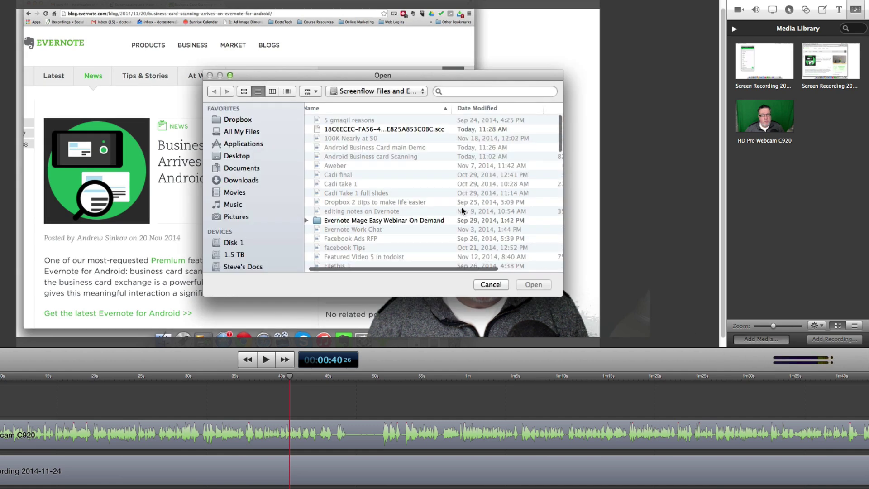
{"action": "scroll", "coordinate": [340, 175], "scroll_direction": "down", "scroll_amount": 5}
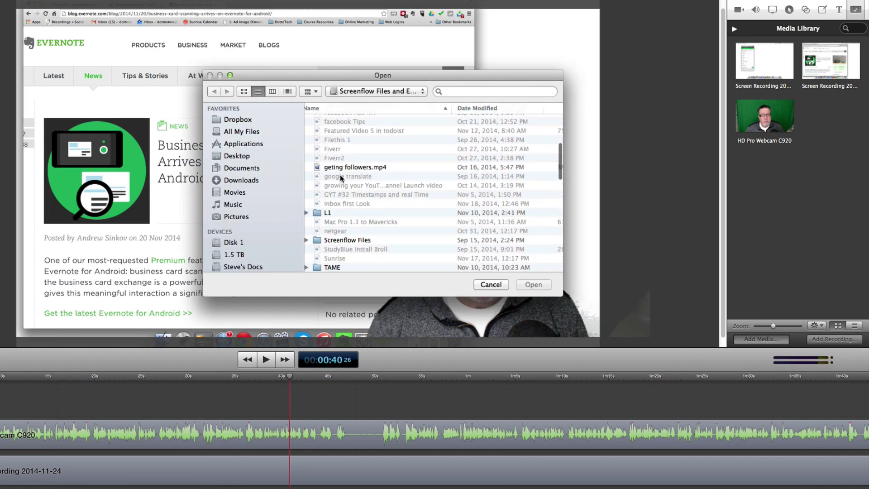
{"action": "scroll", "coordinate": [341, 175], "scroll_direction": "down", "scroll_amount": 3}
{"action": "left_click", "coordinate": [306, 235]}
{"action": "scroll", "coordinate": [327, 187], "scroll_direction": "down", "scroll_amount": 2}
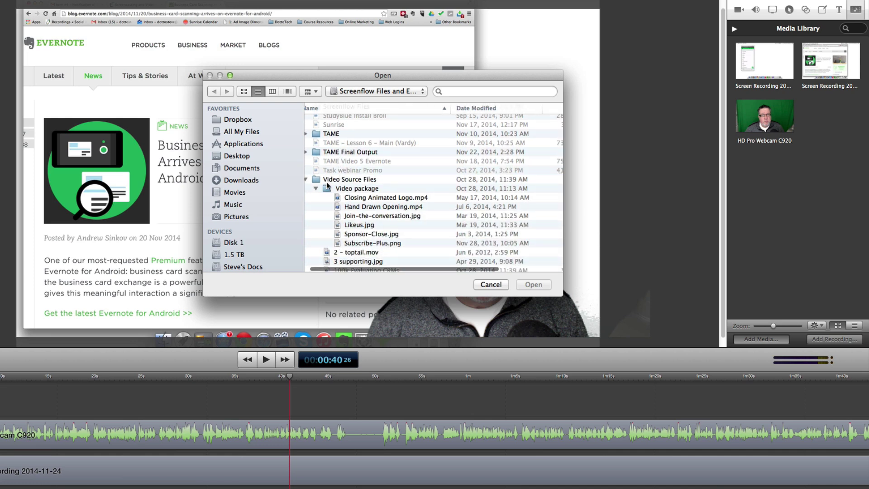
{"action": "left_click", "coordinate": [344, 197]}
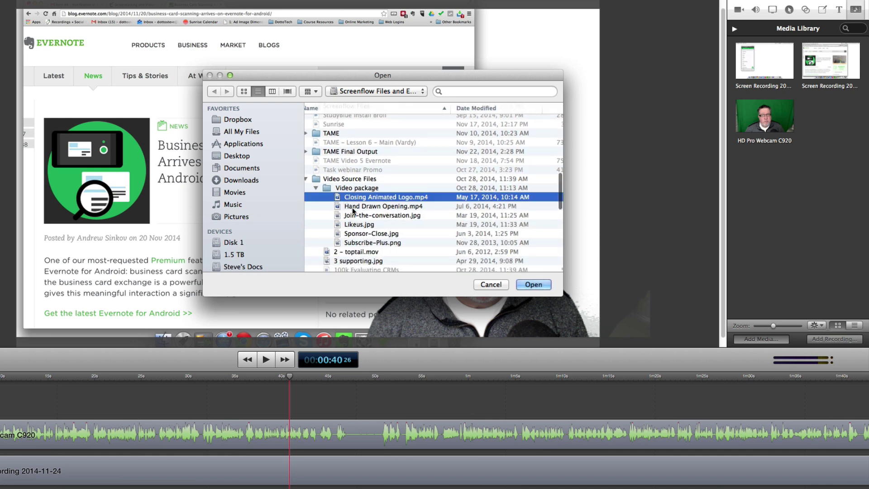
{"action": "left_click", "coordinate": [359, 245], "text": "shift"}
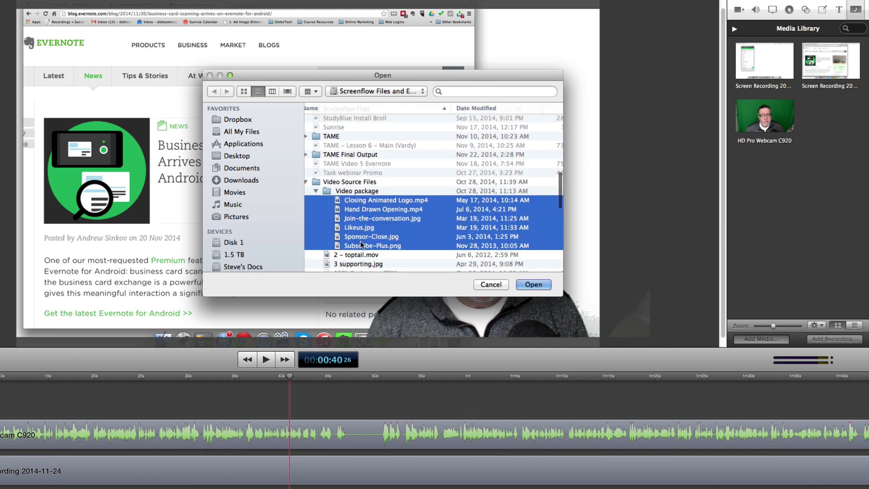
{"action": "left_click", "coordinate": [533, 285]}
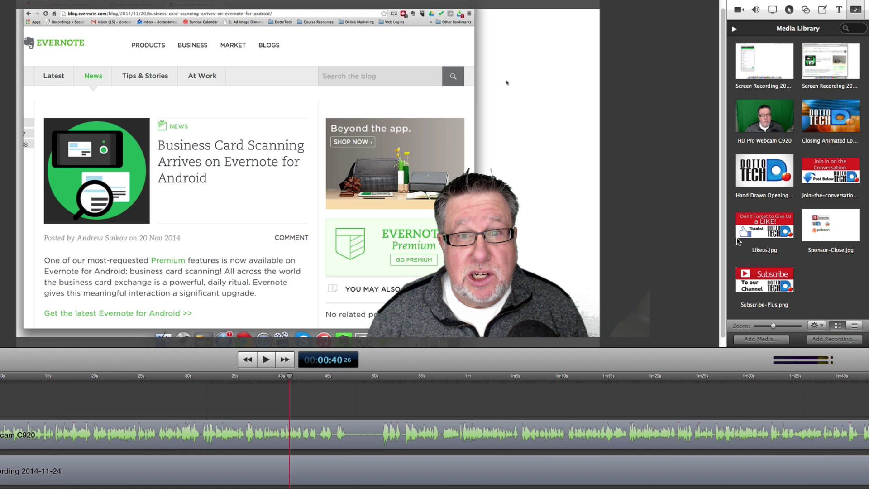
Drag Hand Drawn Opening.mp4 from the library onto the timeline and preview the intro.
{"action": "left_click", "coordinate": [755, 174]}
{"action": "mouse_move", "coordinate": [755, 174]}
{"action": "left_mouse_down"}
{"action": "mouse_move", "coordinate": [729, 242]}
{"action": "mouse_move", "coordinate": [588, 399]}
{"action": "mouse_move", "coordinate": [367, 408]}
{"action": "left_mouse_up"}
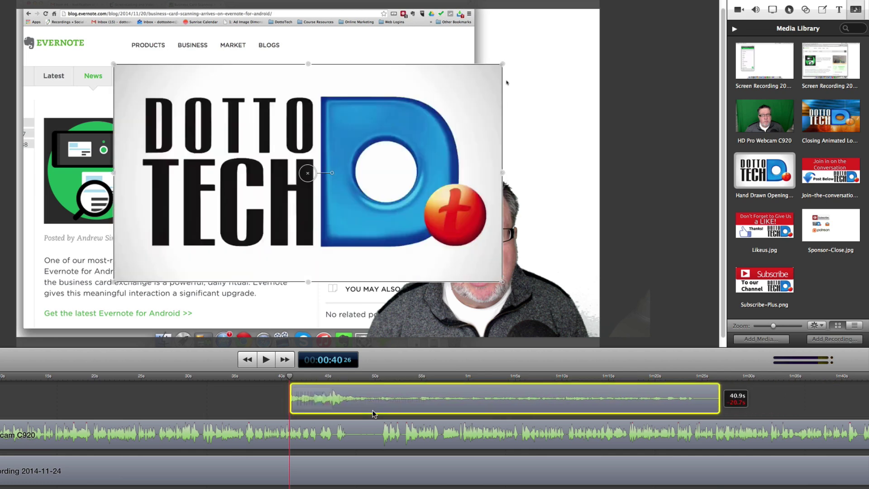
{"action": "key", "text": "space"}
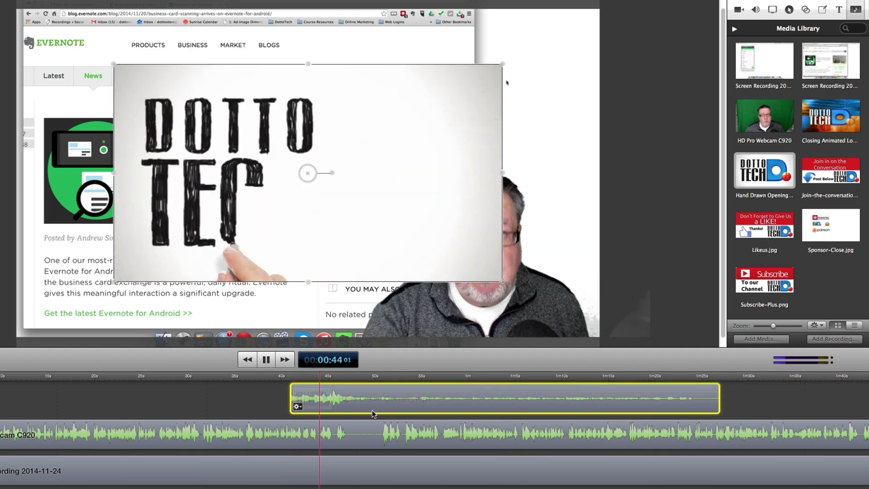
{"action": "key", "text": "space"}
{"action": "key", "text": "super+z"}
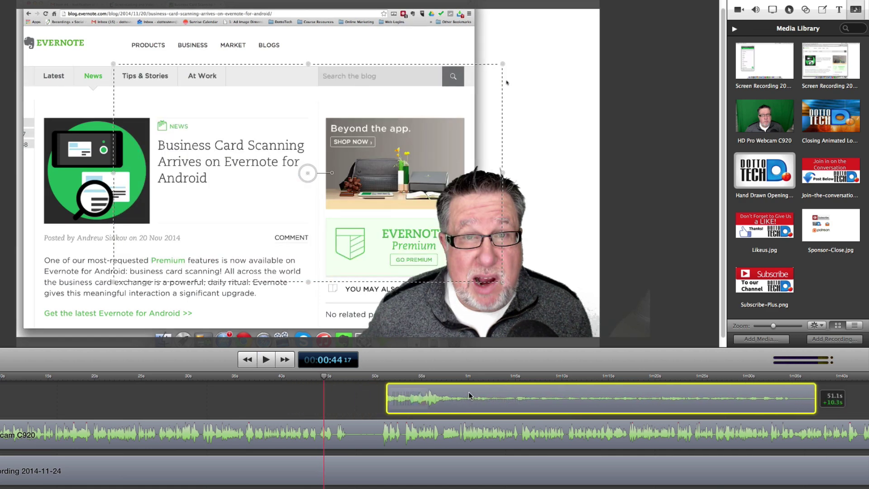
Locate the intro's start point near 45–46 seconds and slide the clip to begin at the playhead.
{"action": "left_click", "coordinate": [335, 379]}
{"action": "key", "text": "space"}
{"action": "left_click", "coordinate": [329, 379]}
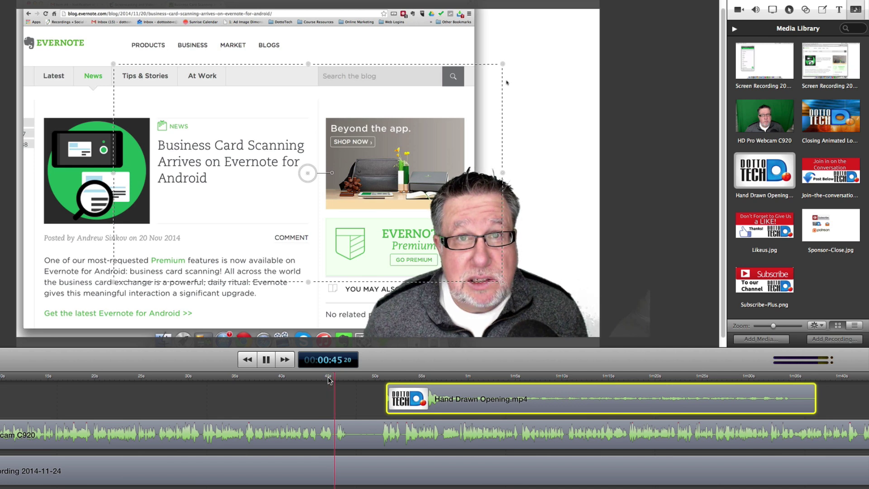
{"action": "key", "text": "space"}
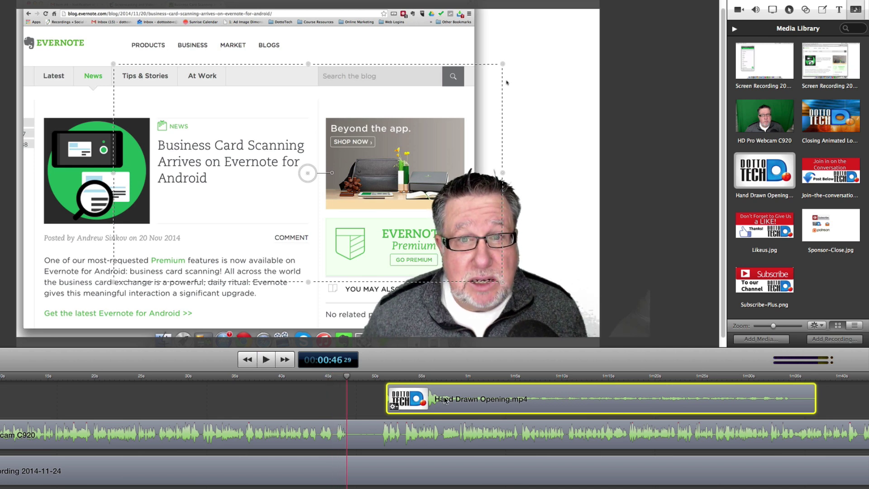
{"action": "left_click_drag", "start_coordinate": [444, 400], "coordinate": [400, 403]}
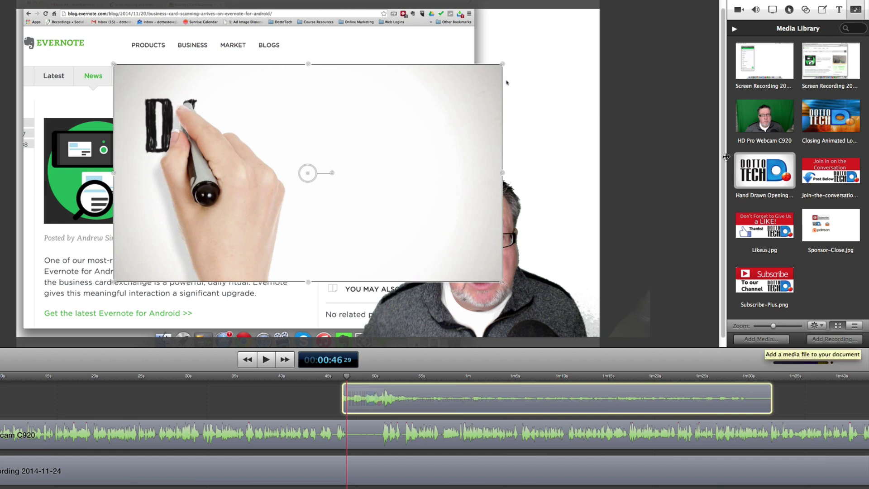
Animate the Hand Drawn Opening clip's scale from 0% at its start to 150% at 47 seconds.
{"action": "left_click", "coordinate": [739, 10]}
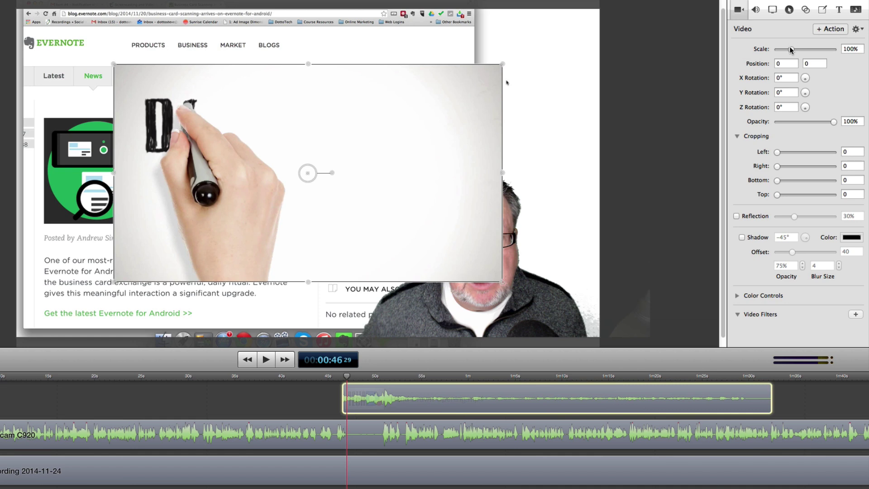
{"action": "left_click_drag", "start_coordinate": [791, 49], "coordinate": [778, 49]}
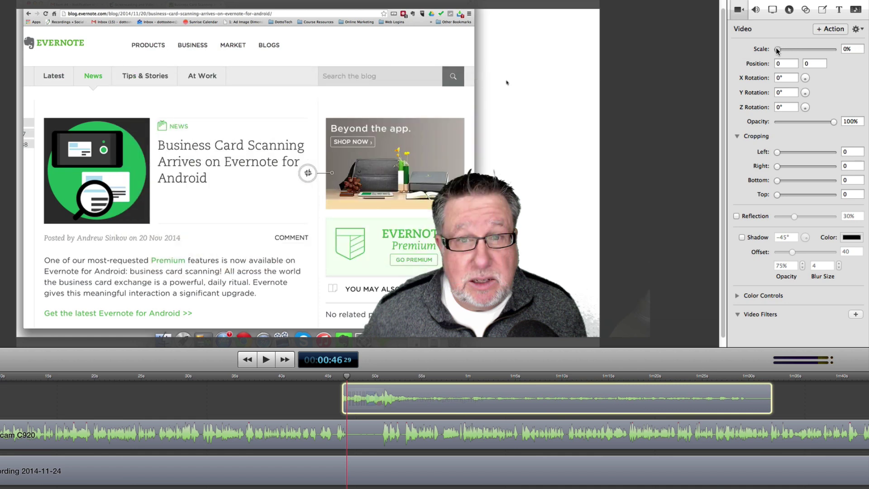
{"action": "left_click", "coordinate": [348, 379]}
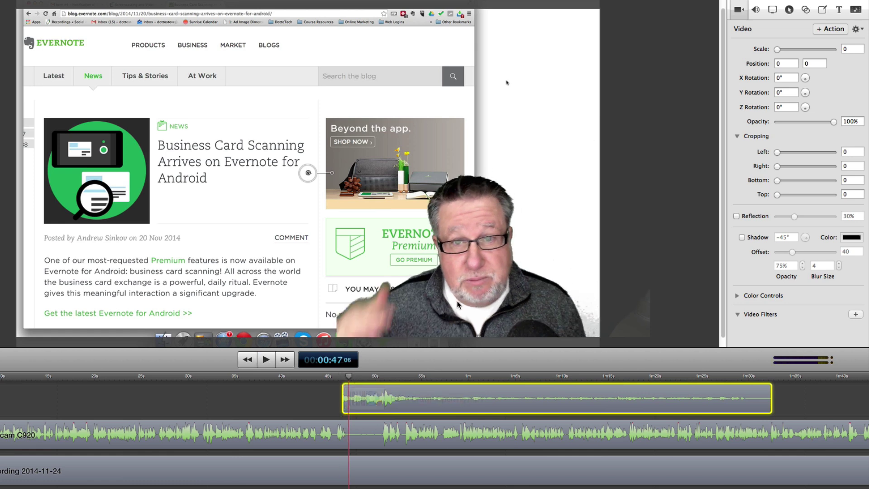
{"action": "mouse_move", "coordinate": [507, 403]}
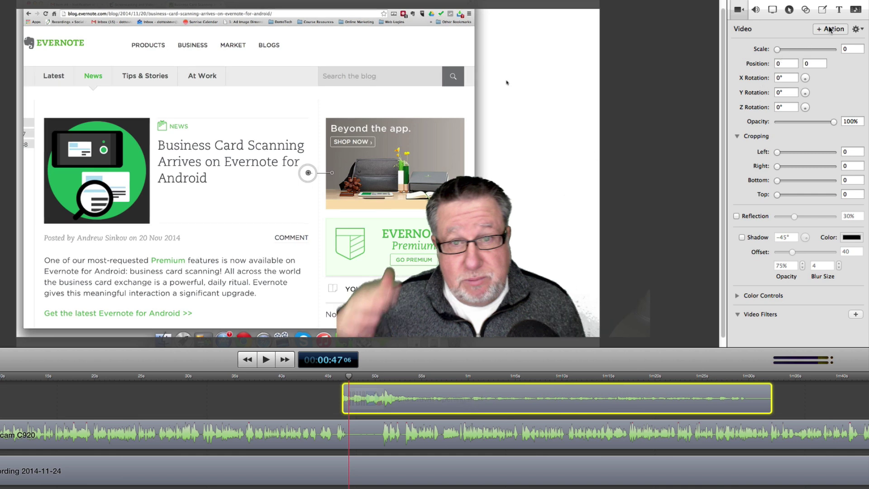
{"action": "left_click", "coordinate": [852, 49]}
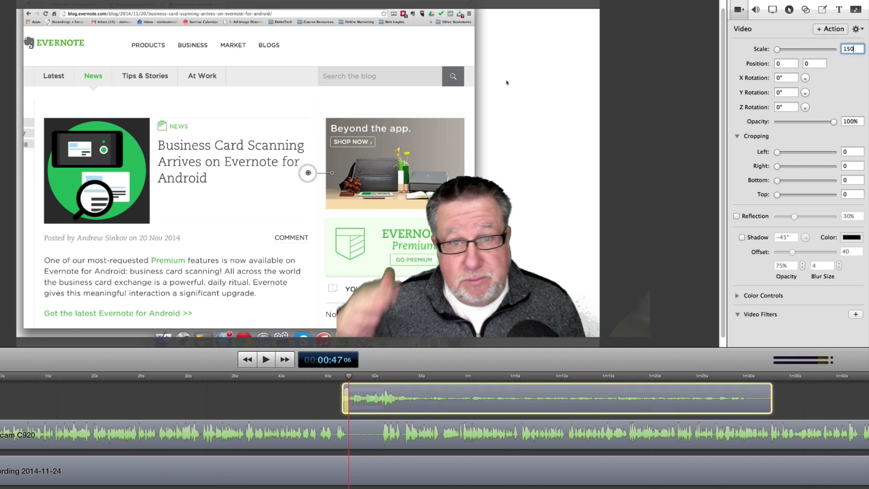
{"action": "key", "text": "Return"}
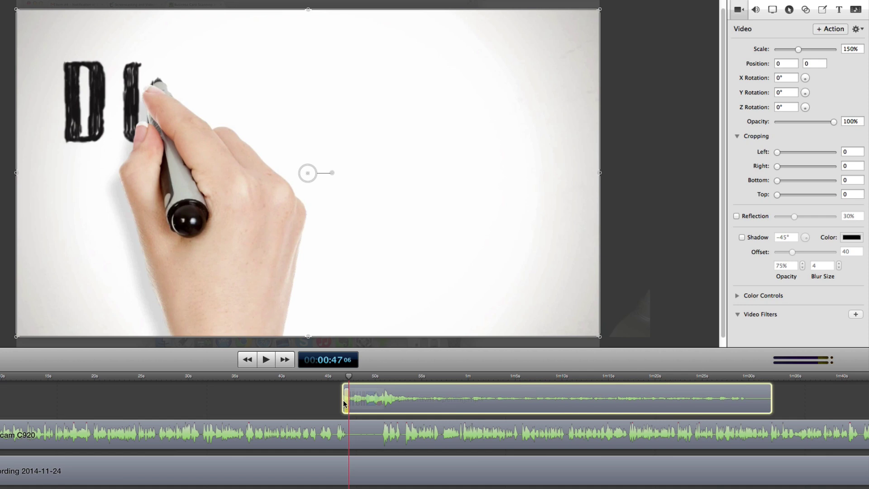
{"action": "left_click", "coordinate": [335, 376]}
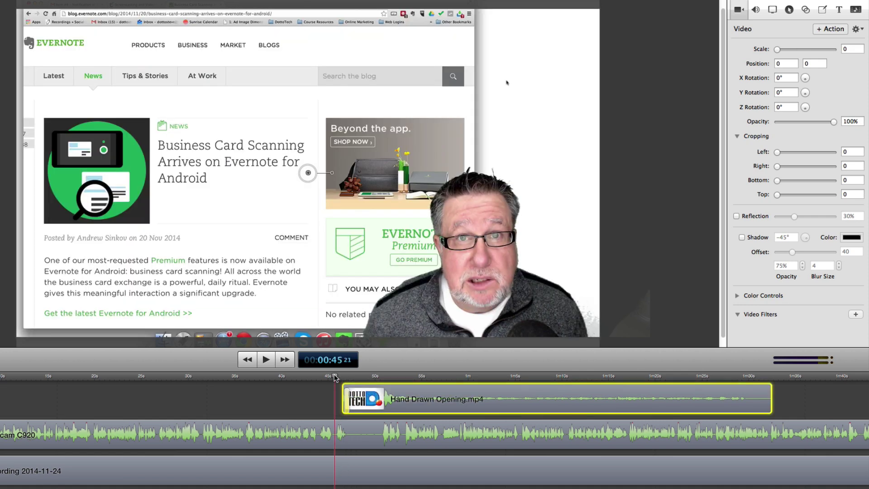
{"action": "key", "text": "space"}
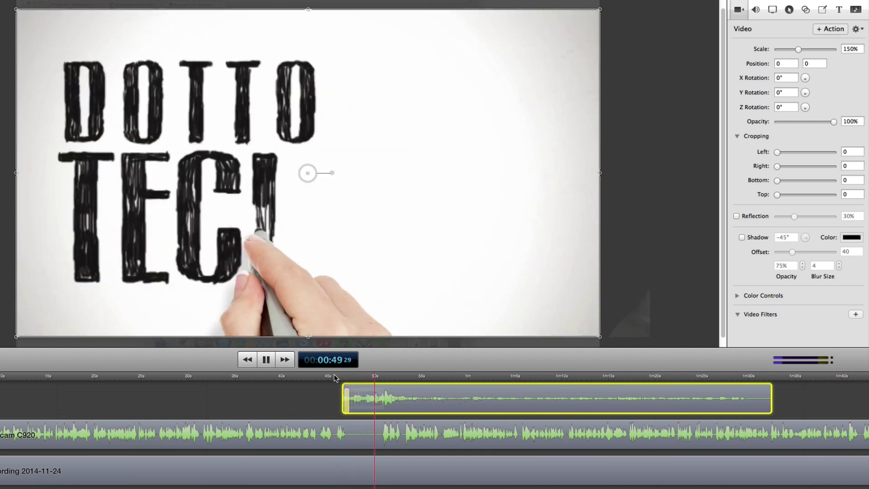
{"action": "key", "text": "space"}
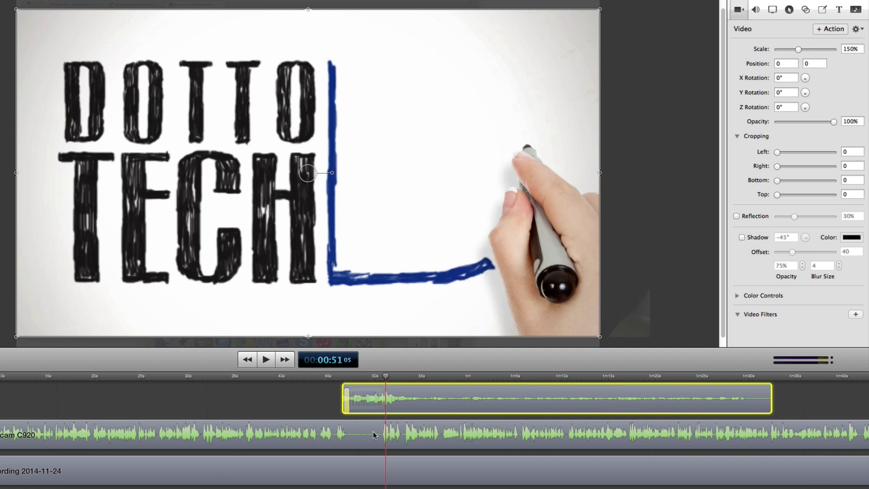
Split the webcam and screen recording clips at about 50 seconds and nudge their later halves later.
{"action": "left_click", "coordinate": [371, 434]}
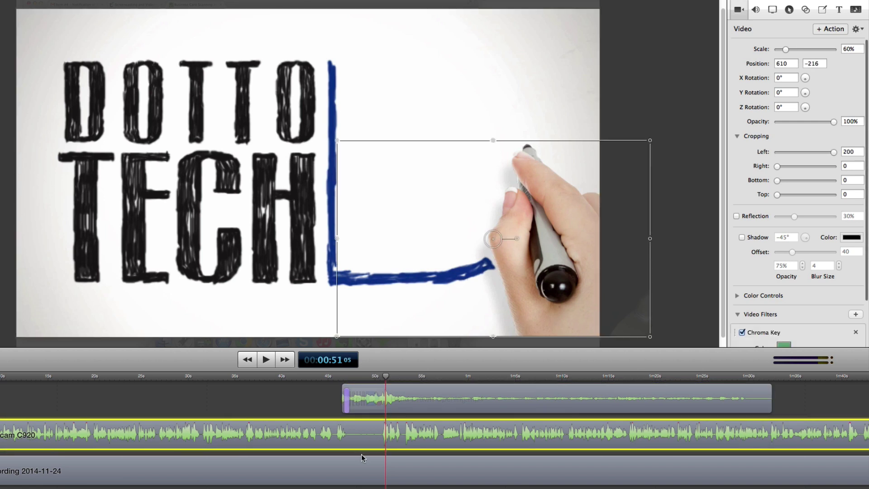
{"action": "left_click", "coordinate": [374, 479], "text": "shift"}
{"action": "left_click_drag", "start_coordinate": [383, 382], "coordinate": [378, 382]}
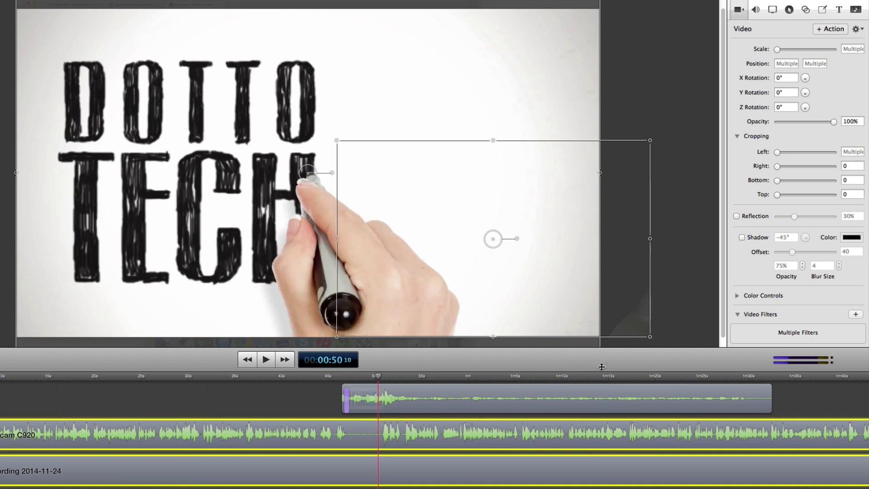
{"action": "right_click", "coordinate": [379, 441]}
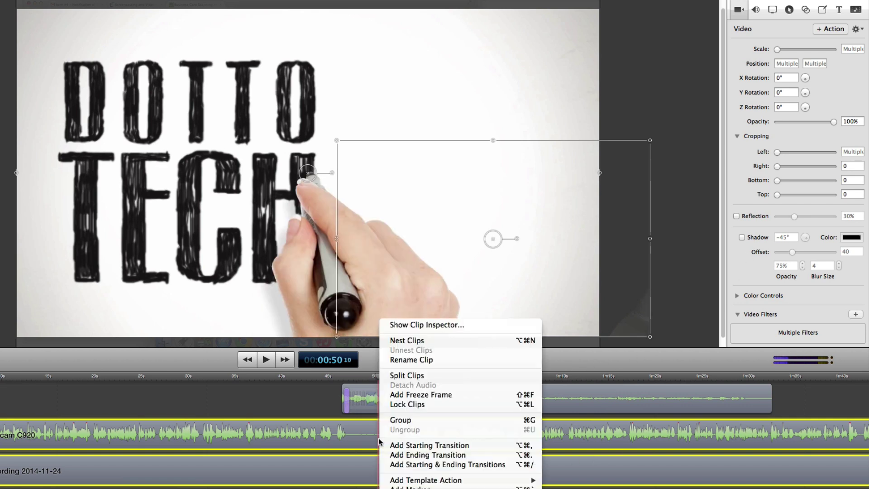
{"action": "left_click", "coordinate": [408, 376]}
{"action": "left_click", "coordinate": [555, 455]}
{"action": "left_click", "coordinate": [545, 425], "text": "shift"}
{"action": "left_click_drag", "start_coordinate": [545, 425], "coordinate": [565, 432]}
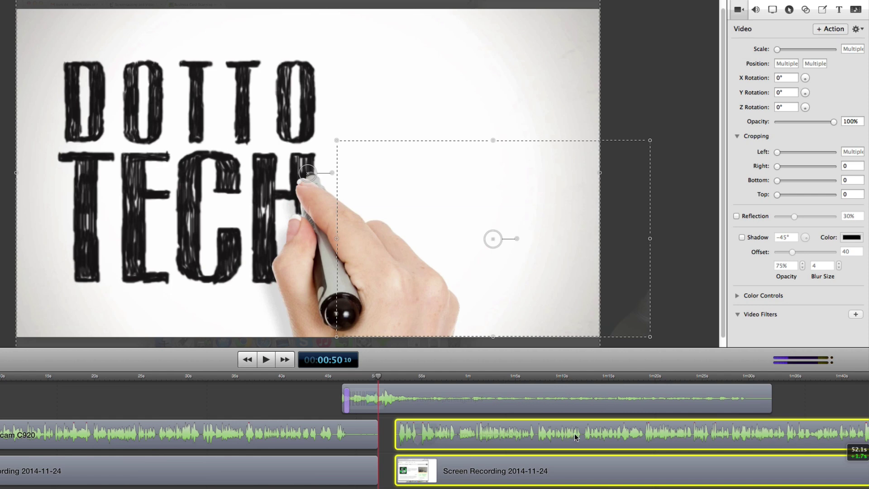
Play through the intro and stop at 00:53:02, where the logo drawing ends.
{"action": "key", "text": "space"}
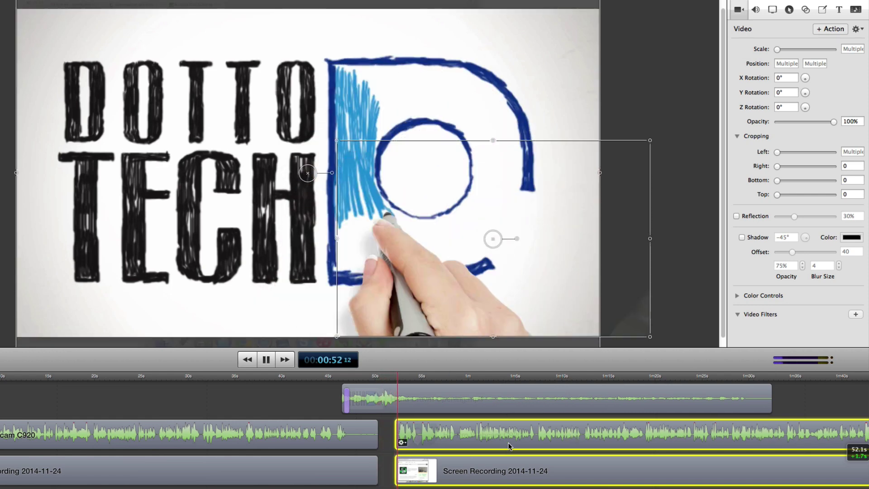
{"action": "key", "text": "space"}
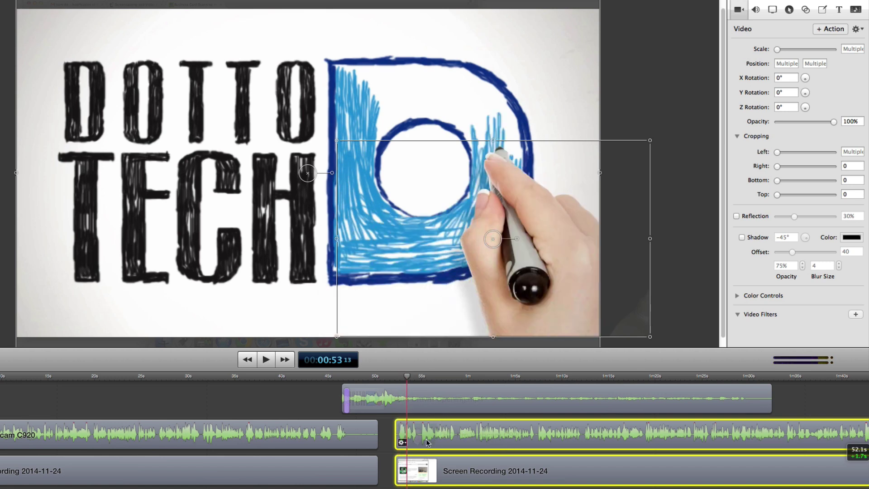
{"action": "left_click_drag", "start_coordinate": [405, 379], "coordinate": [397, 379]}
{"action": "key", "text": "space"}
{"action": "key", "text": "space"}
{"action": "left_click", "coordinate": [476, 405]}
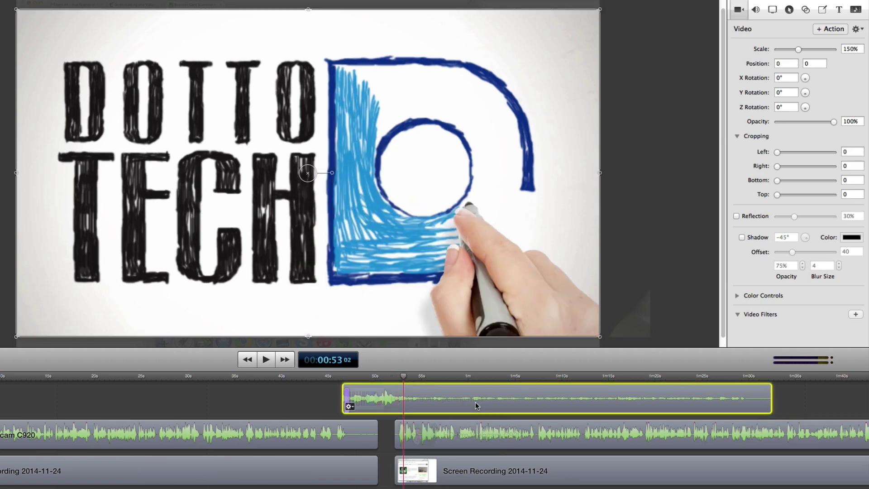
Add an action scaling the intro logo to 0, then preview it from about 45 seconds.
{"action": "left_click", "coordinate": [830, 29]}
{"action": "left_click_drag", "start_coordinate": [793, 49], "coordinate": [771, 50]}
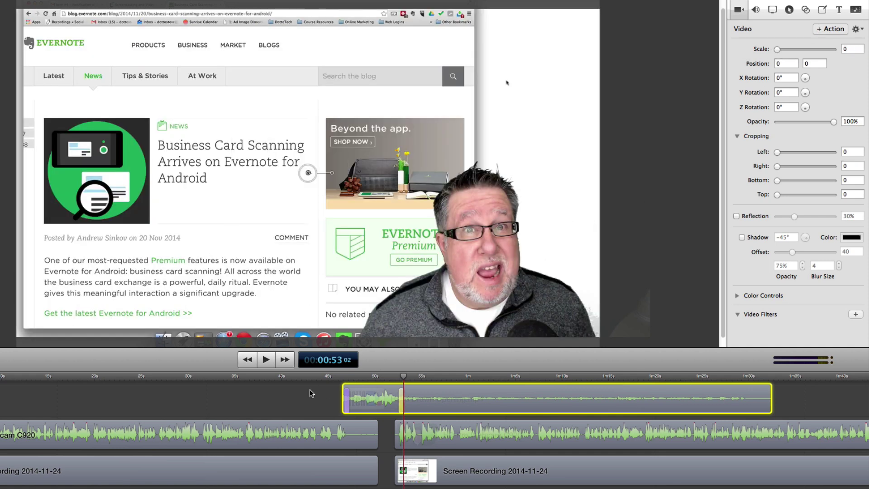
{"action": "left_click", "coordinate": [337, 377]}
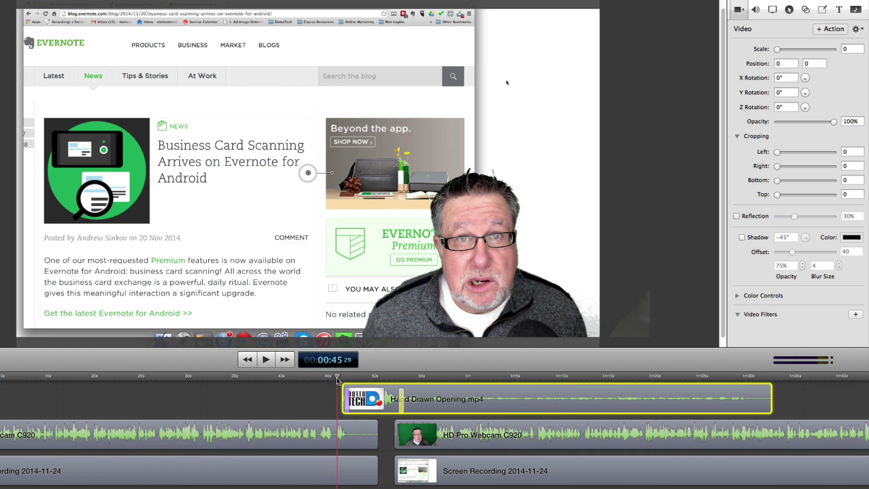
{"action": "key", "text": "space"}
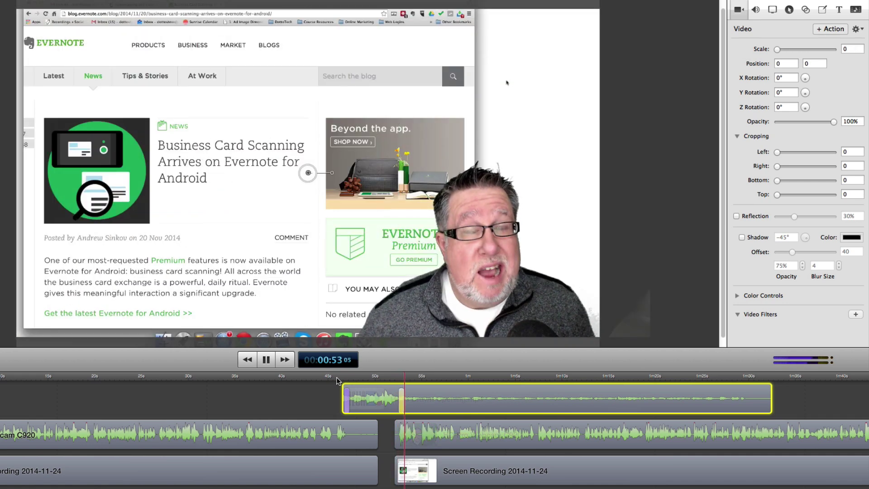
{"action": "key", "text": "space"}
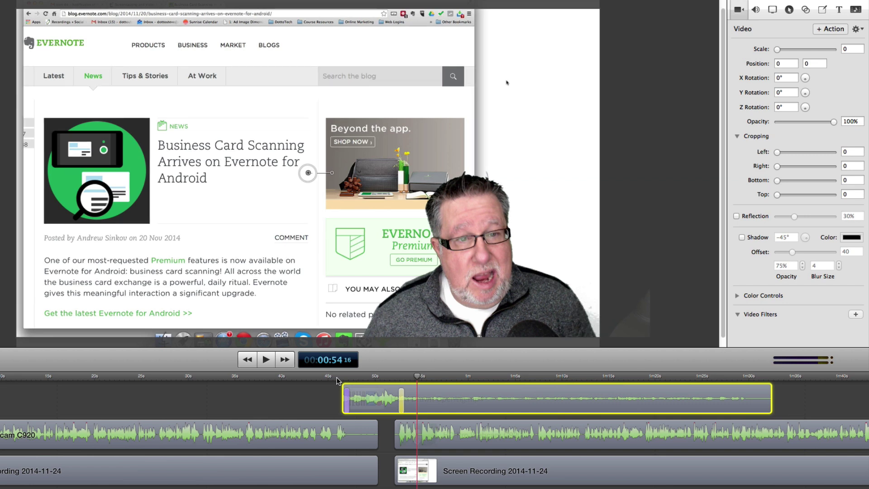
{"action": "key", "text": "space"}
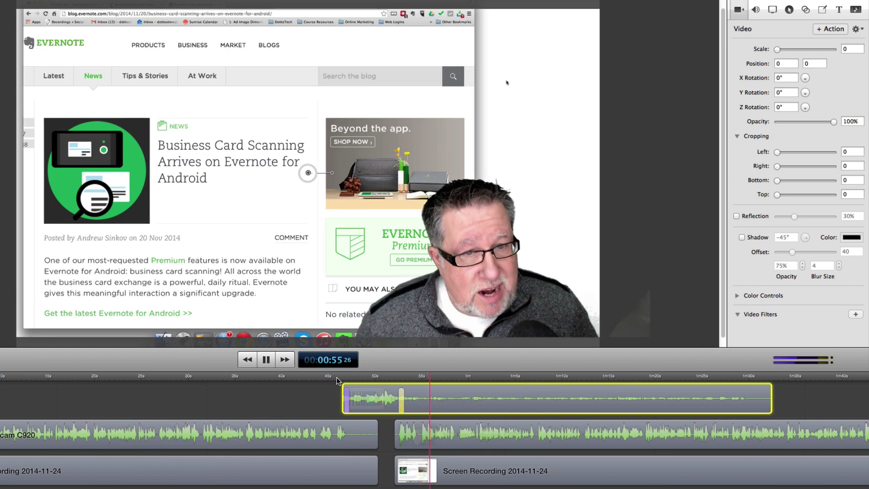
{"action": "key", "text": "space"}
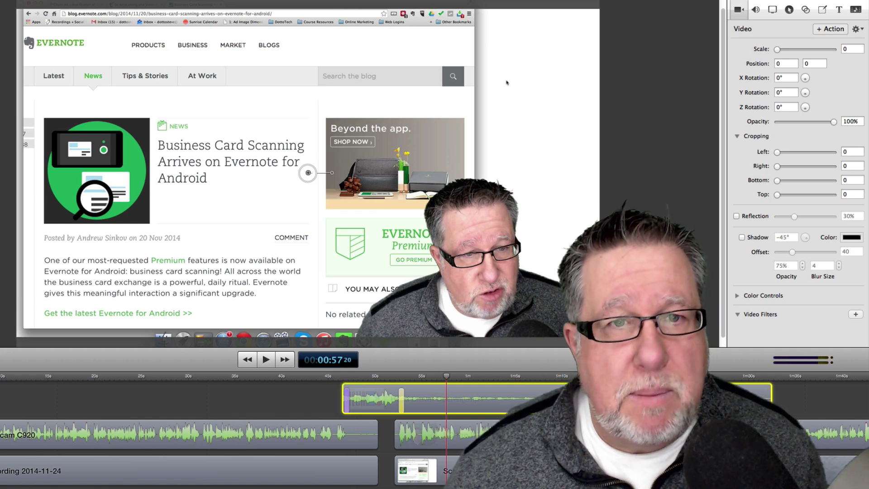
Add an action zooming the screen recording to 218% framed on the headline, then preview from 56 seconds.
{"action": "left_click", "coordinate": [275, 227]}
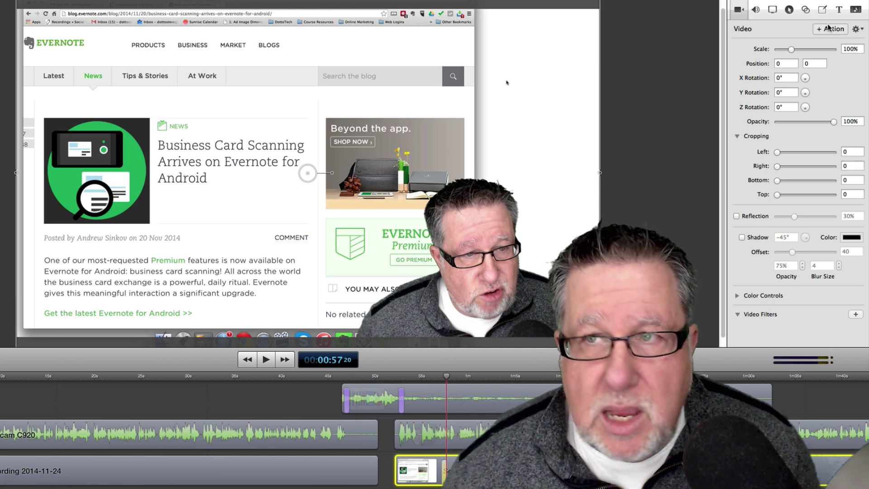
{"action": "left_click_drag", "start_coordinate": [792, 50], "coordinate": [807, 53]}
{"action": "left_click_drag", "start_coordinate": [292, 155], "coordinate": [569, 132]}
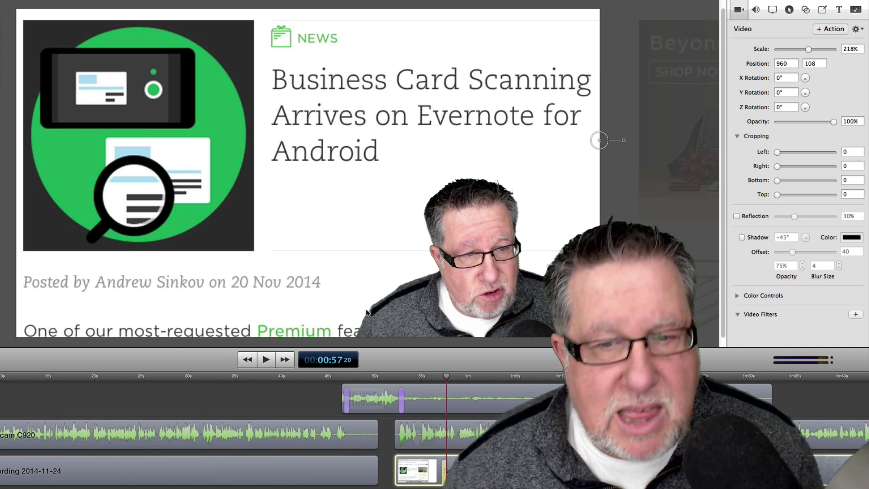
{"action": "left_click_drag", "start_coordinate": [447, 376], "coordinate": [436, 377]}
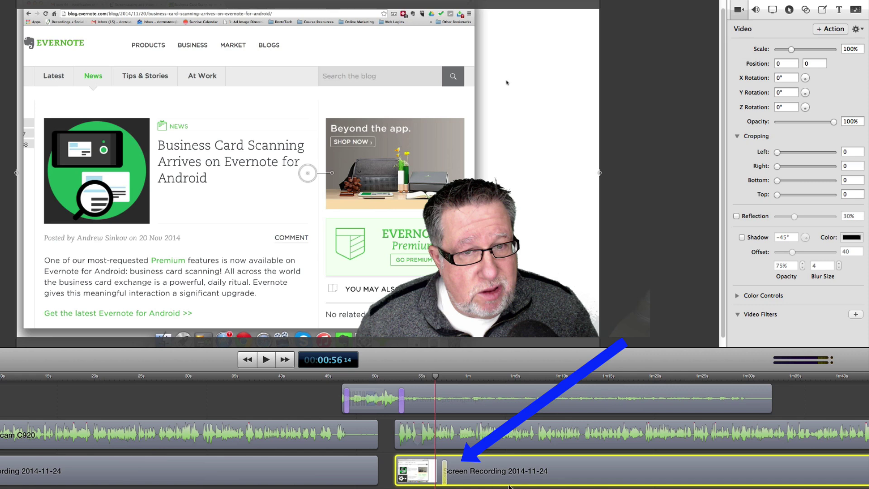
{"action": "key", "text": "space"}
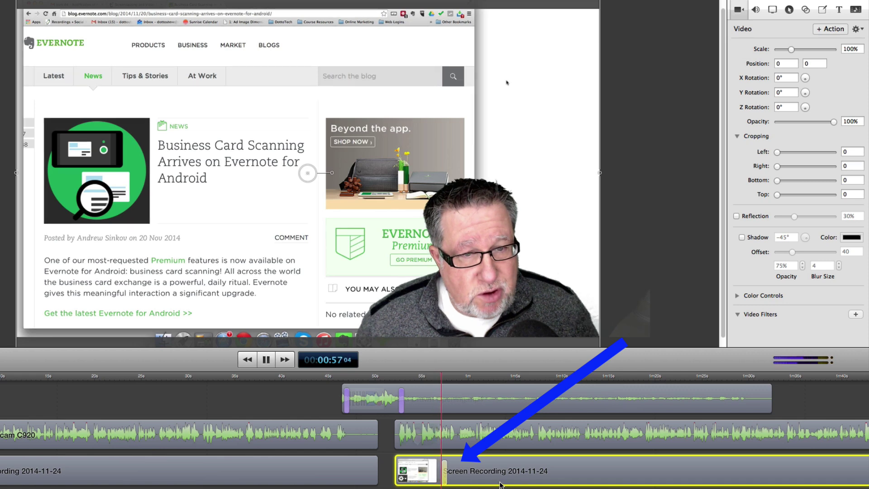
{"action": "key", "text": "space"}
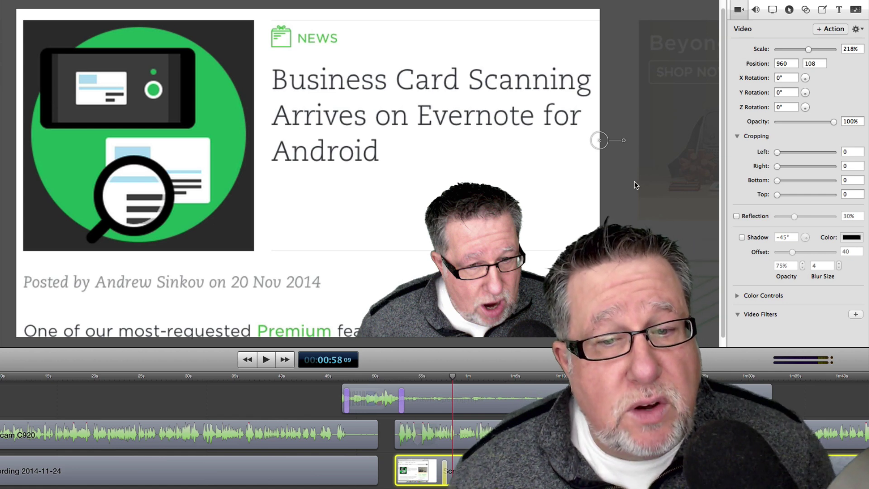
{"action": "left_click", "coordinate": [67, 433]}
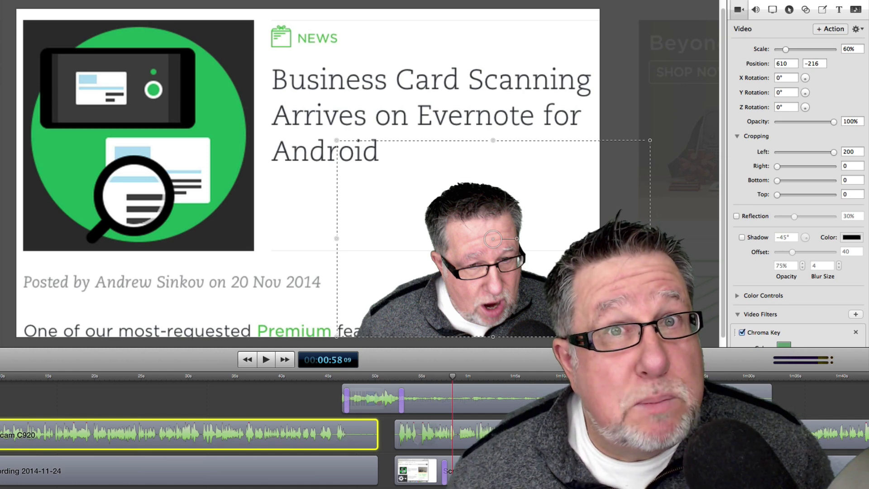
{"action": "left_click", "coordinate": [259, 223]}
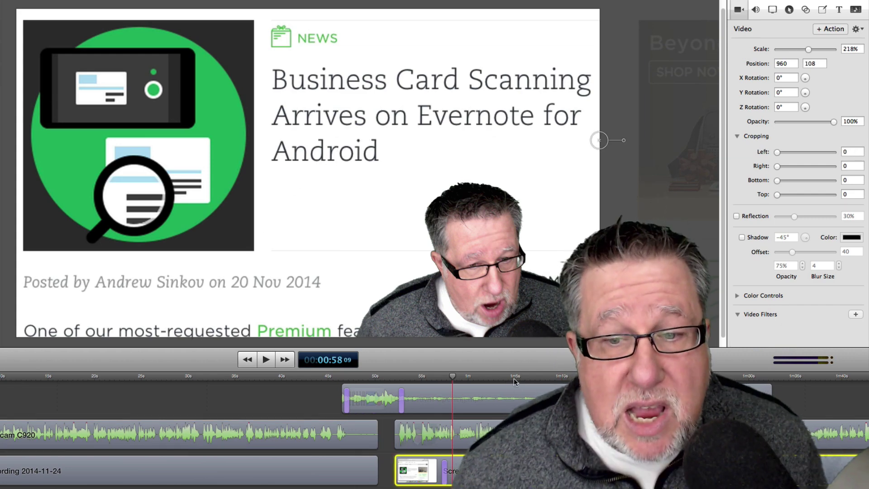
{"action": "left_click", "coordinate": [507, 434]}
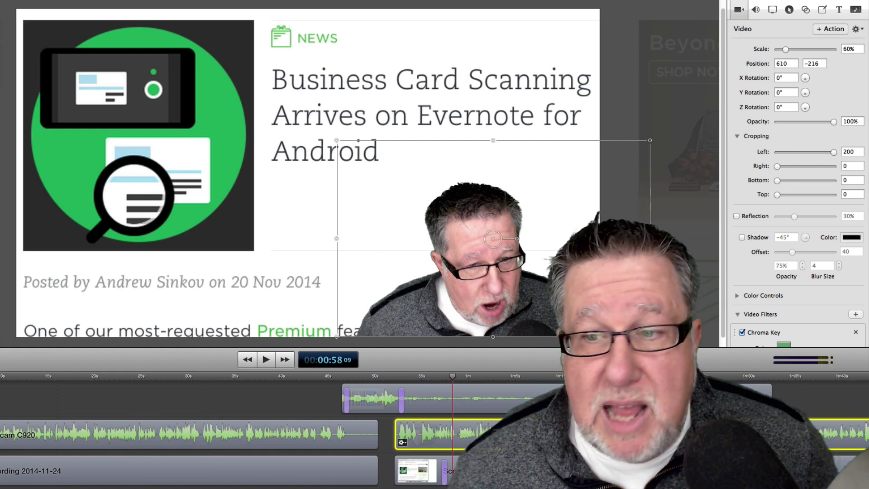
{"action": "left_click", "coordinate": [756, 398]}
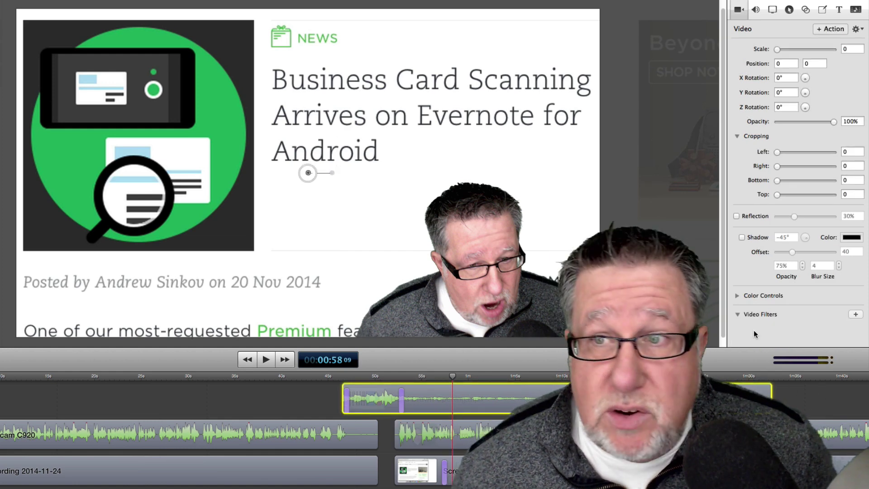
Drag Join-the-conversation from the Media Library onto the canvas and position it top right beside the headline.
{"action": "left_click", "coordinate": [856, 10]}
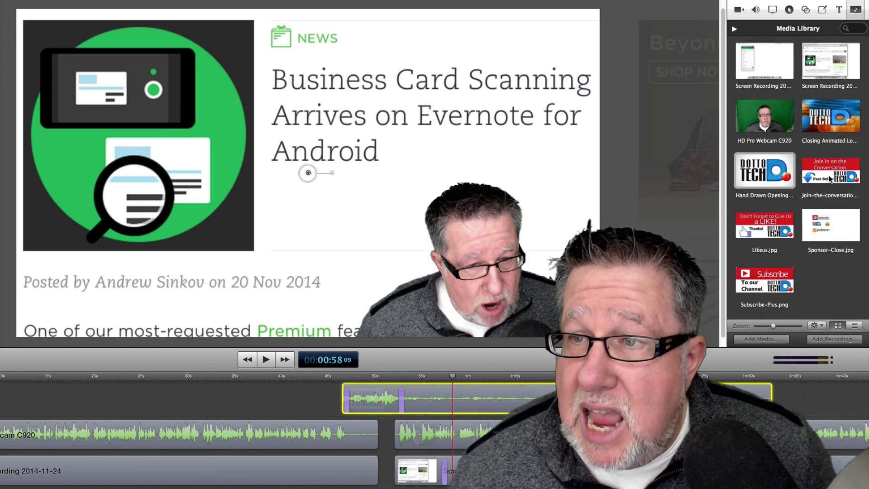
{"action": "left_click_drag", "start_coordinate": [830, 179], "coordinate": [558, 171]}
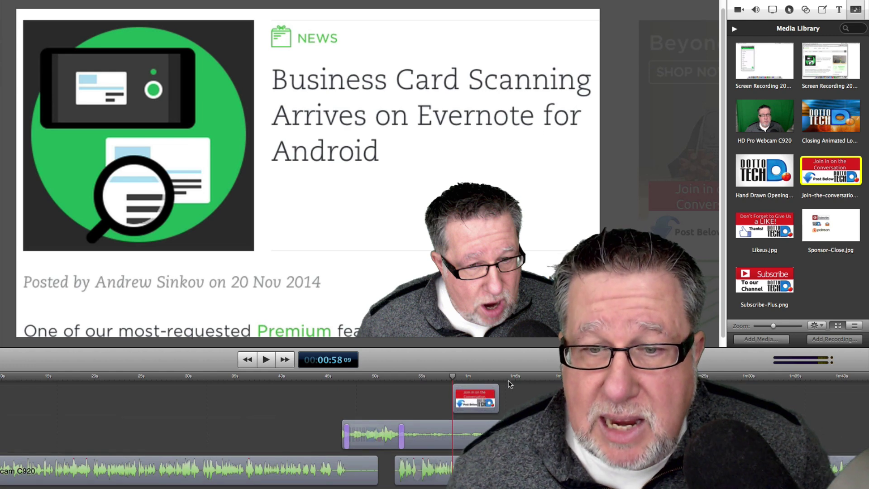
{"action": "left_click_drag", "start_coordinate": [452, 377], "coordinate": [461, 375]}
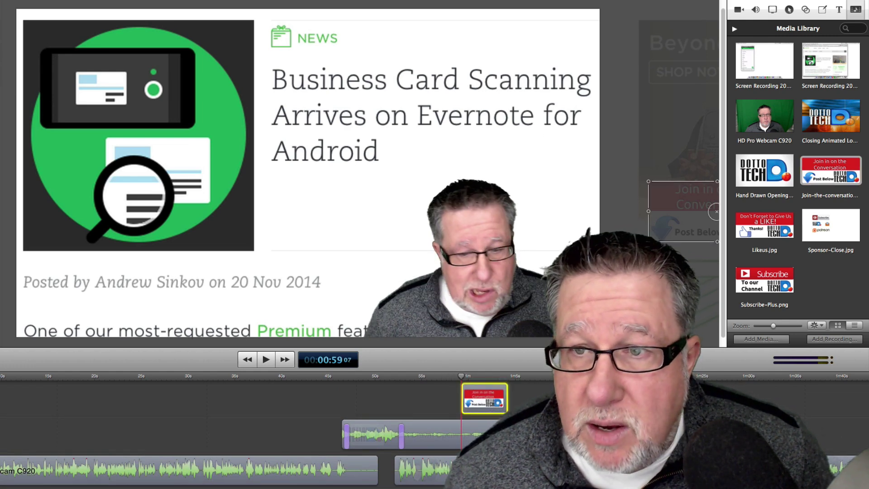
{"action": "left_click_drag", "start_coordinate": [690, 221], "coordinate": [486, 64]}
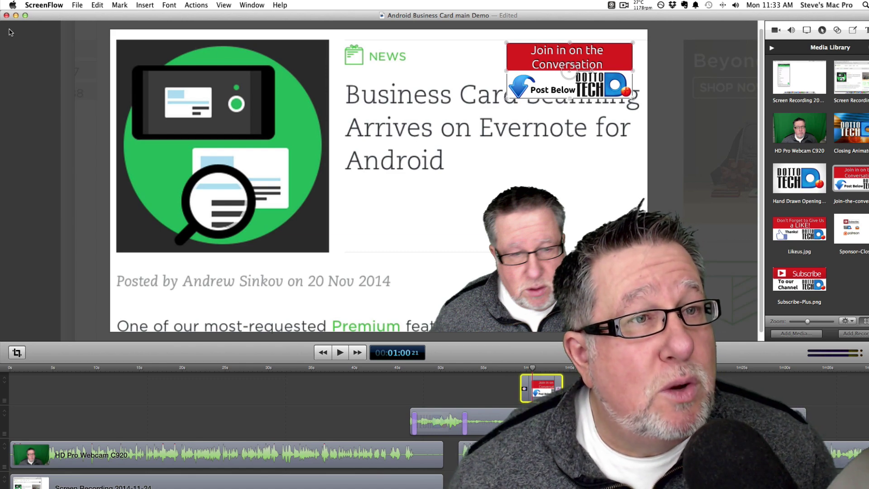
Start exporting via File > Export and keep the Web – High preset.
{"action": "left_click", "coordinate": [77, 5]}
{"action": "mouse_move", "coordinate": [98, 5]}
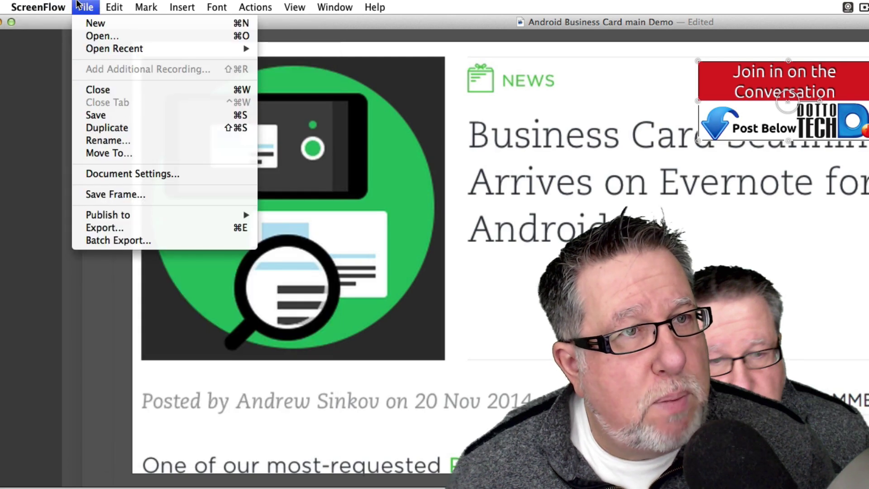
{"action": "left_click", "coordinate": [140, 229]}
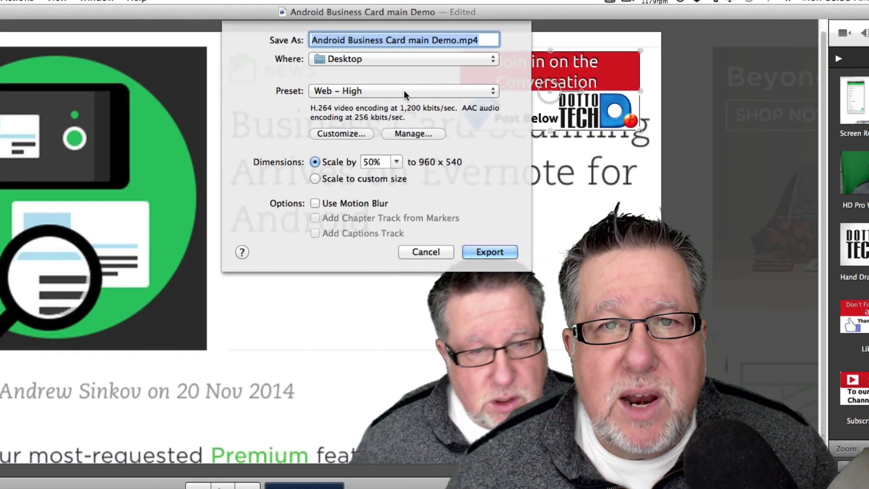
{"action": "left_click", "coordinate": [404, 92]}
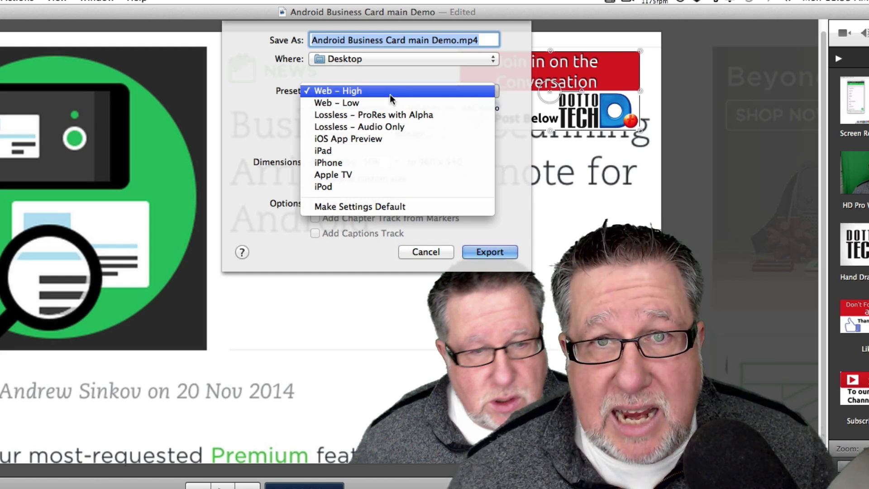
{"action": "left_click", "coordinate": [391, 96]}
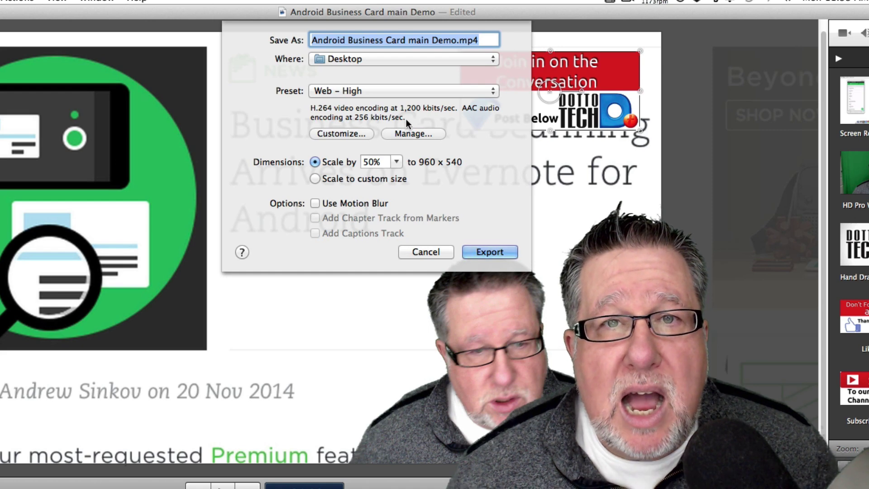
Look over the File > Publish to options, then dismiss the menu.
{"action": "mouse_move", "coordinate": [398, 222]}
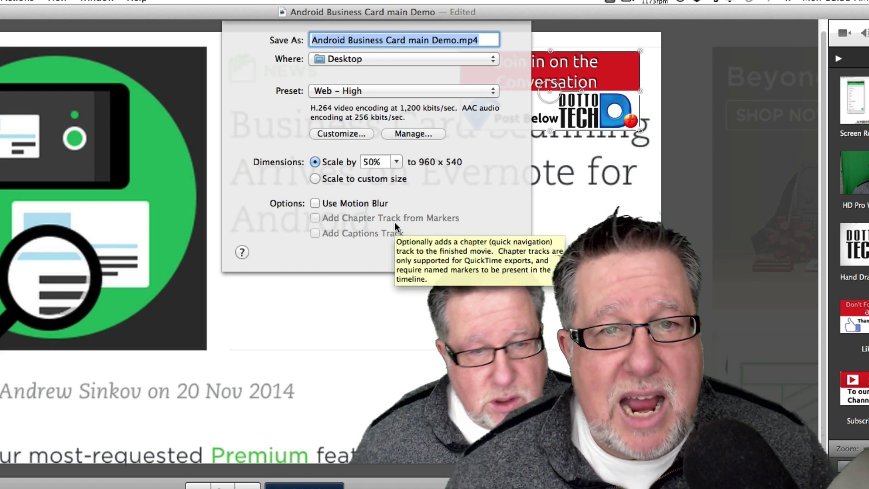
{"action": "left_click", "coordinate": [52, 1]}
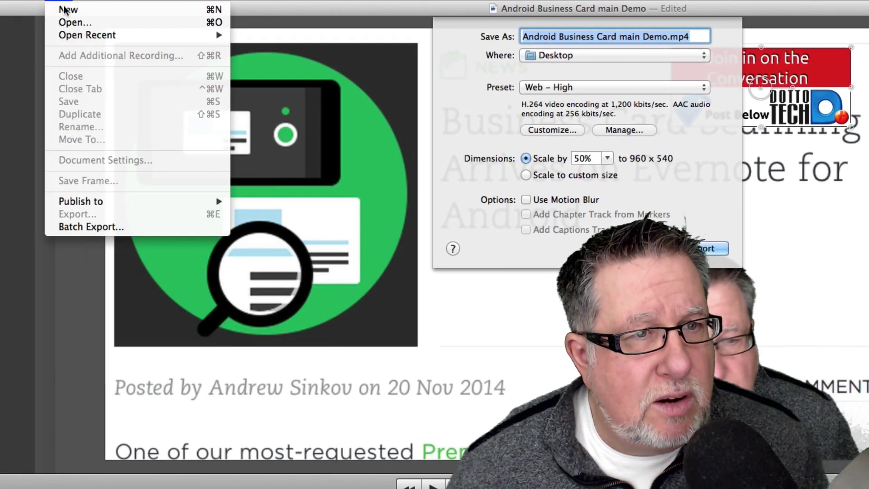
{"action": "mouse_move", "coordinate": [104, 202]}
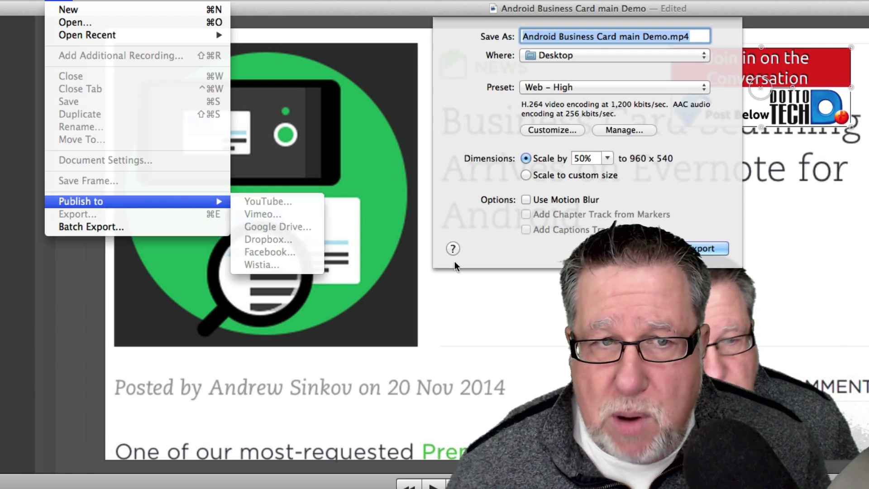
{"action": "left_click", "coordinate": [514, 257]}
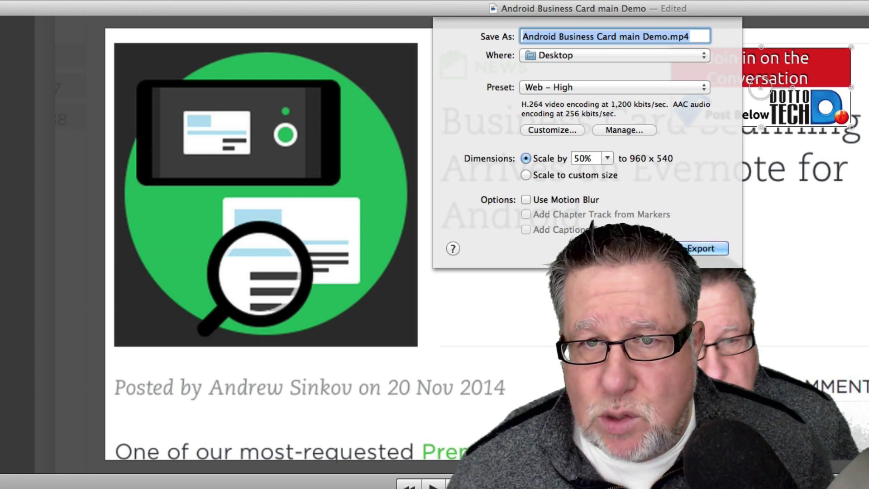
Dismiss the Export sheet with Return to return to the edited project.
{"action": "key", "text": "Return"}
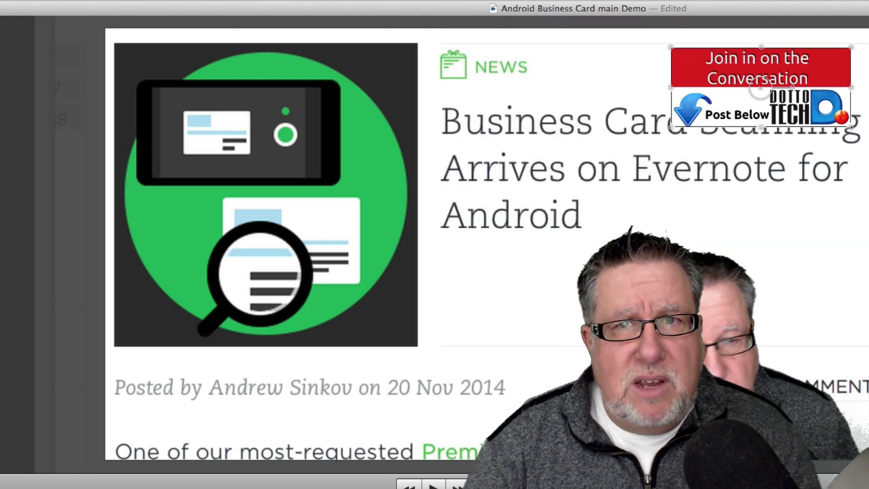